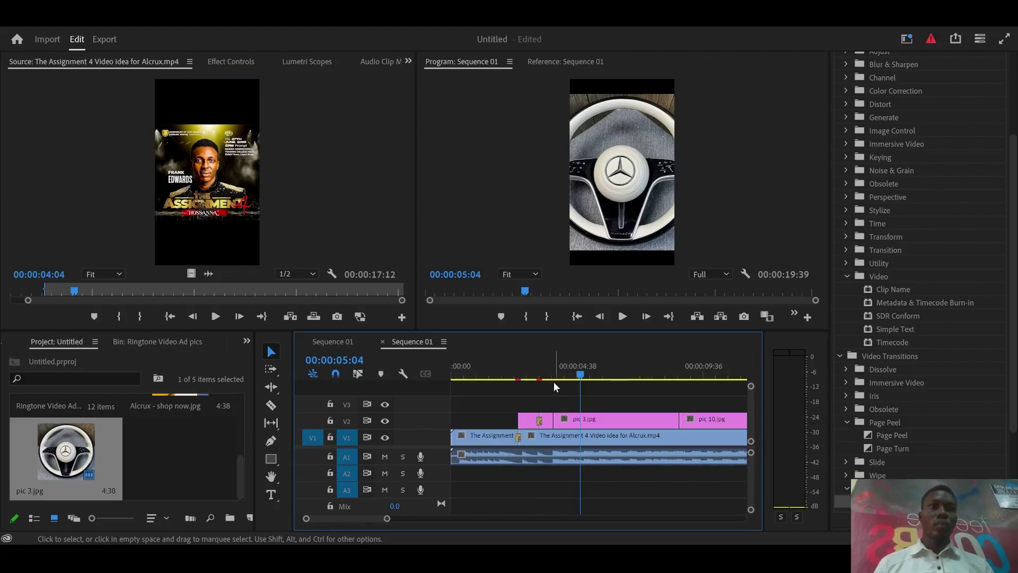
Play back the sequence from about the 2-second mark into the pic 3.jpg clip
left_click(504, 377)
key("space")
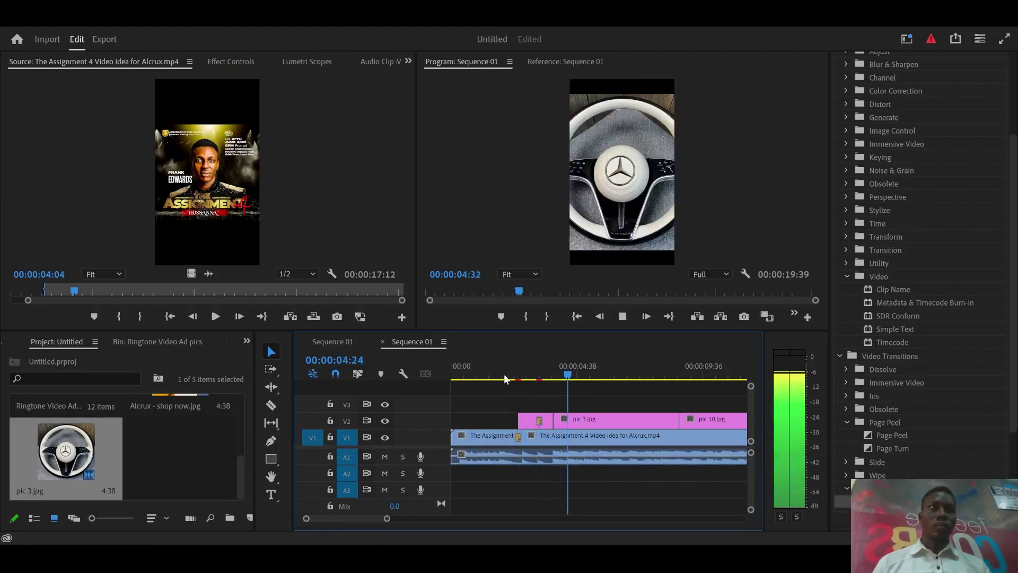
key("space")
left_click(496, 376)
key("space")
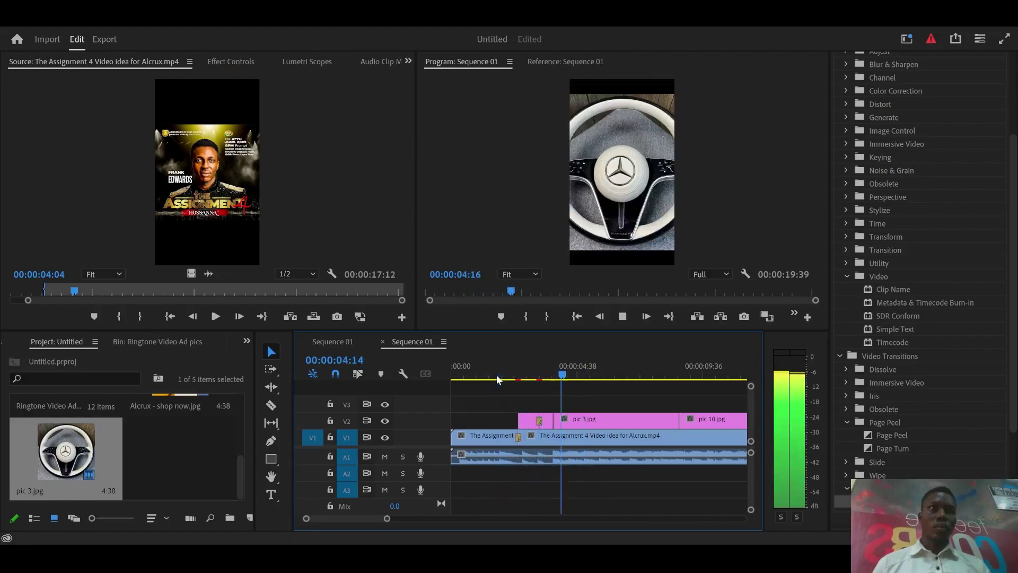
key("space")
Set the scale of the pic 3.jpg clip on track V2 to 70
left_click(606, 424)
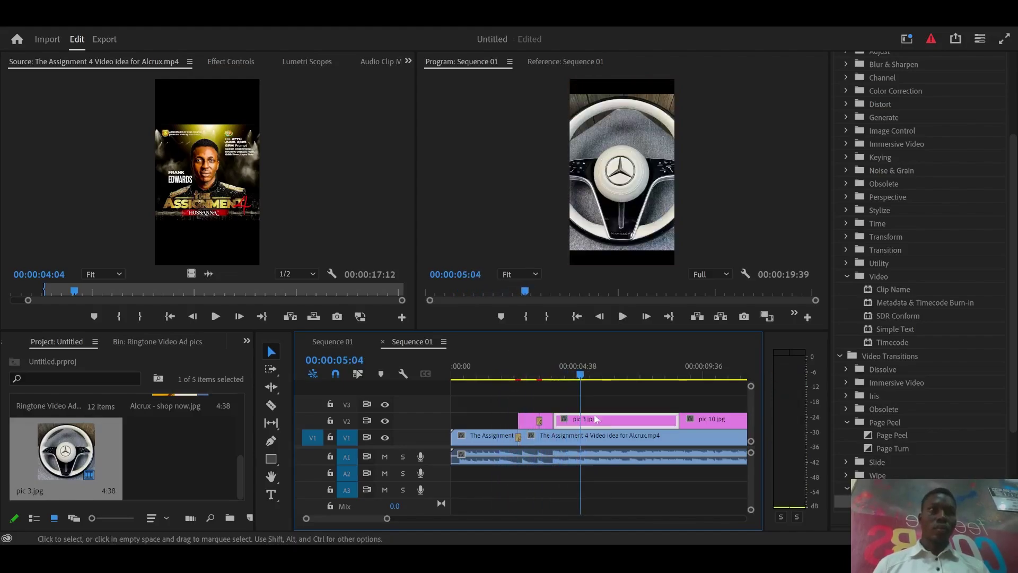
left_click(232, 63)
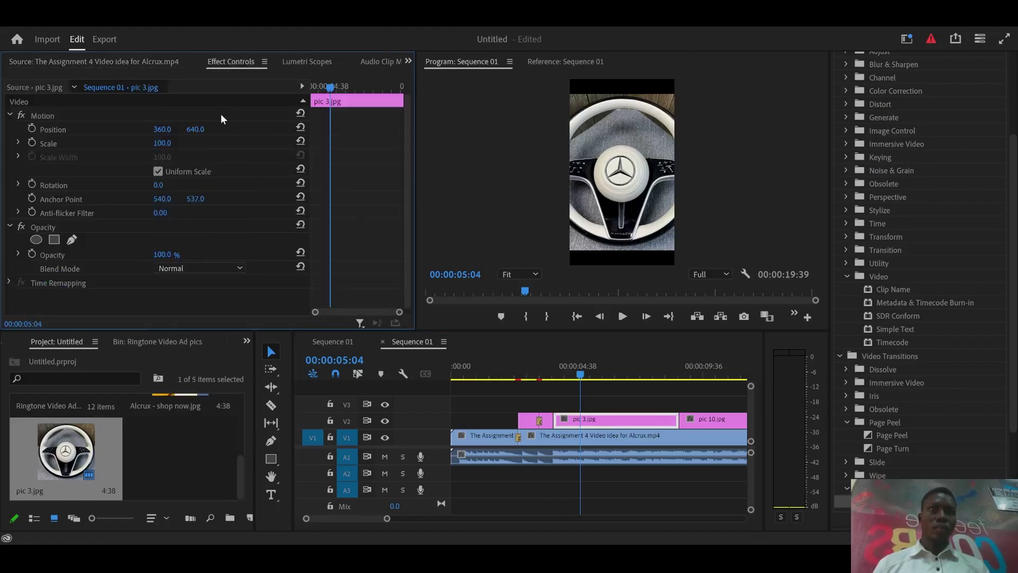
mouse_move(160, 148)
left_mouse_down()
mouse_move(146, 148)
mouse_move(159, 148)
left_mouse_up()
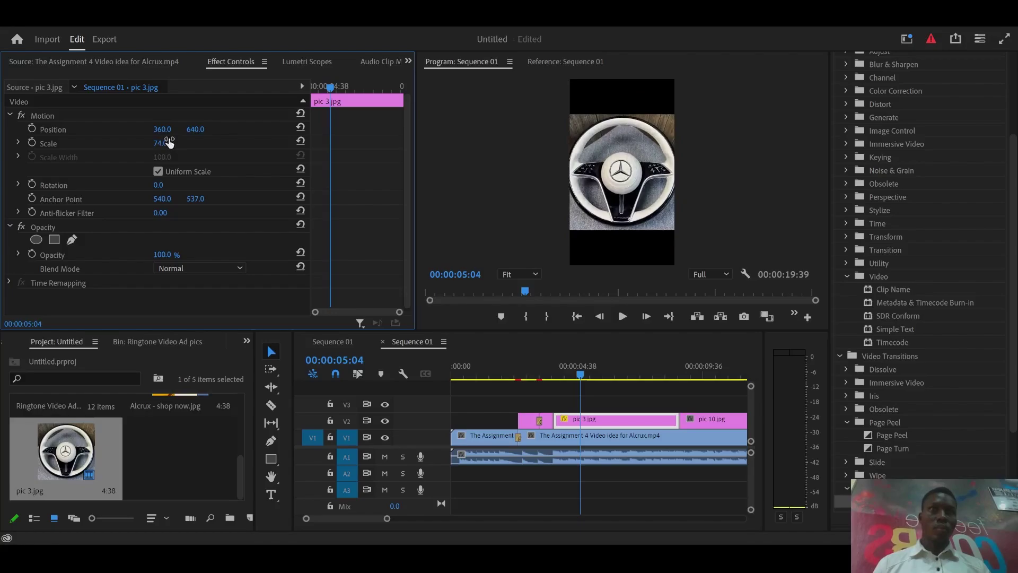
left_click(163, 144)
type("70")
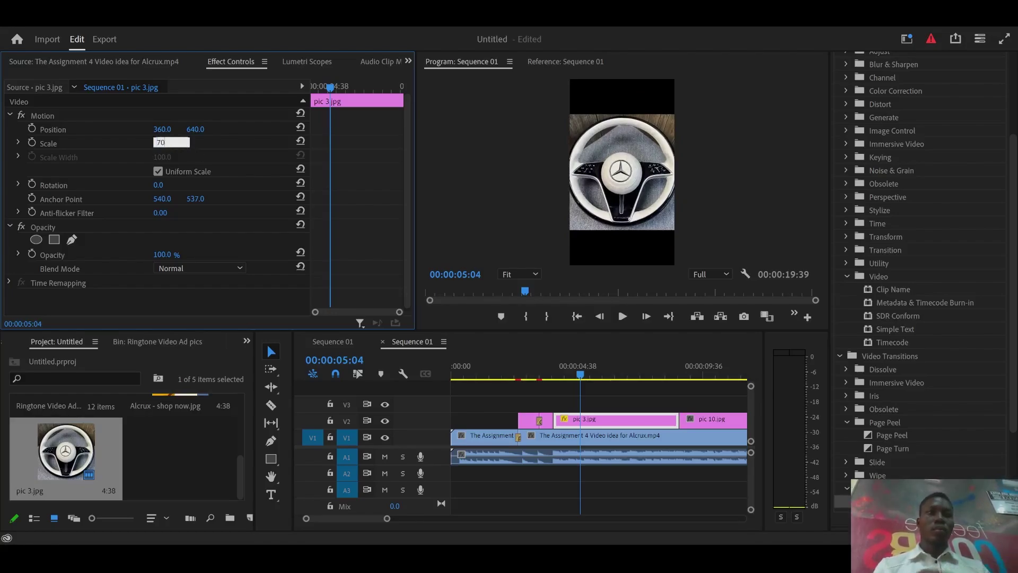
key("Return")
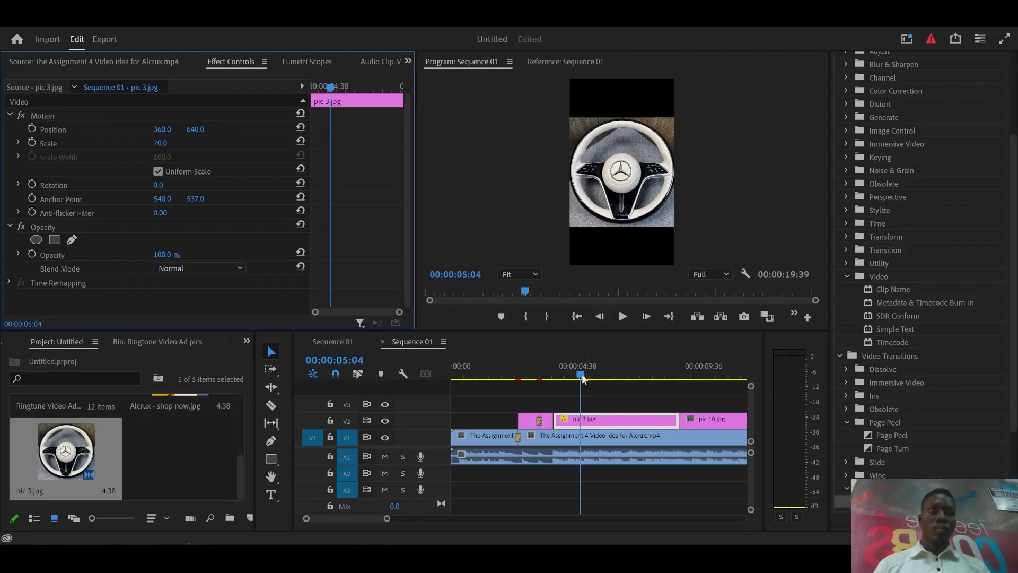
Play the sequence from near its start through to the rescaled pic 3.jpg clip
left_click_drag(581, 374, 459, 379)
key("space")
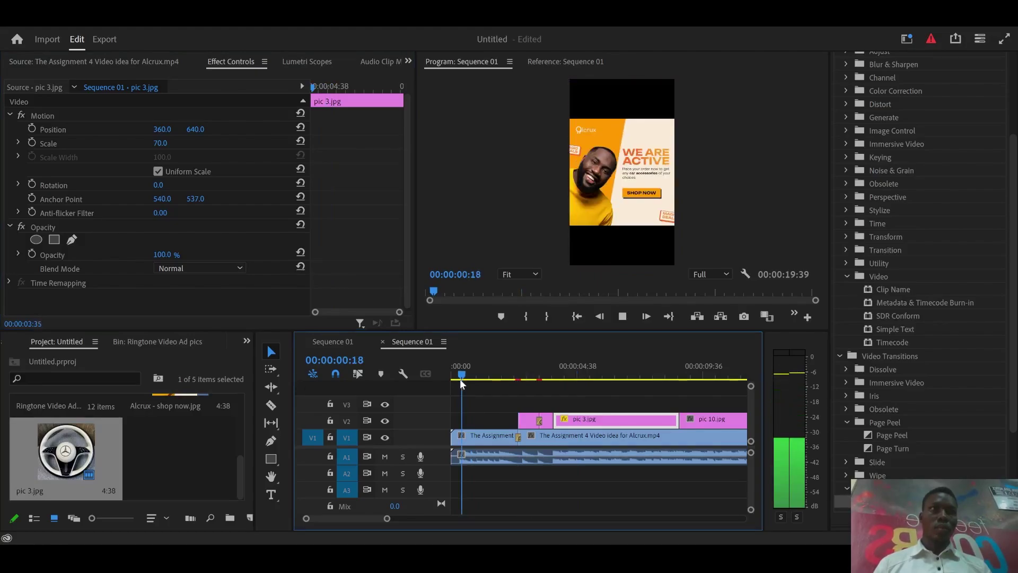
key("space")
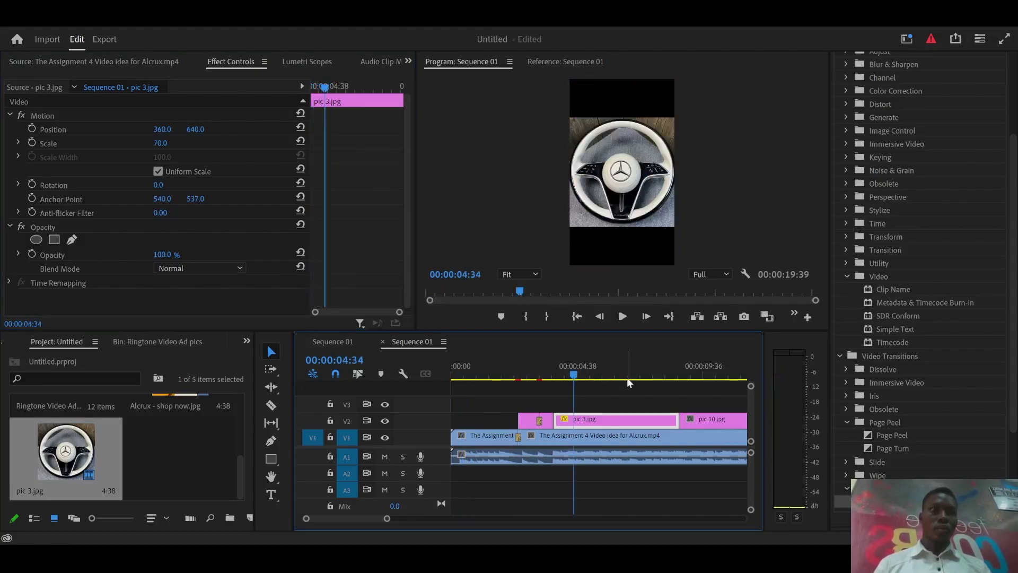
Move the pic 10.jpg clip about 3 seconds later on track V2, leaving a gap after pic 3.jpg
left_click_drag(587, 378, 709, 382)
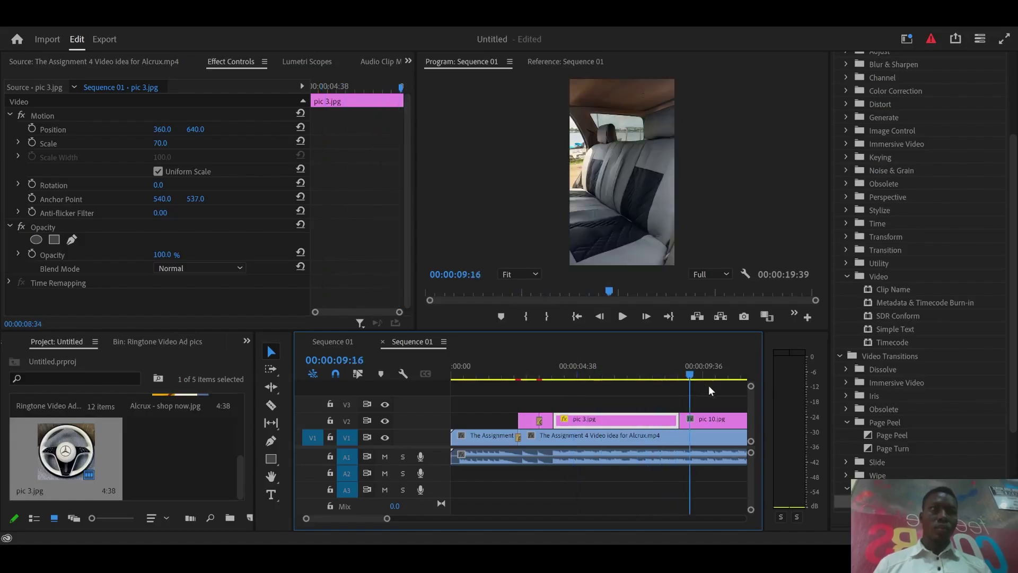
left_click(699, 428)
key("minus")
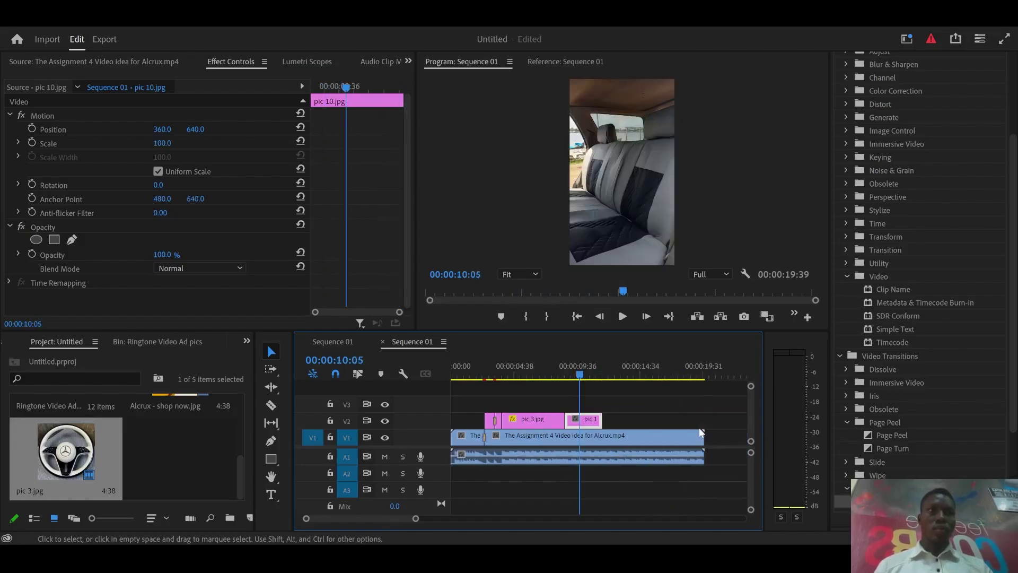
left_click_drag(583, 421, 621, 421)
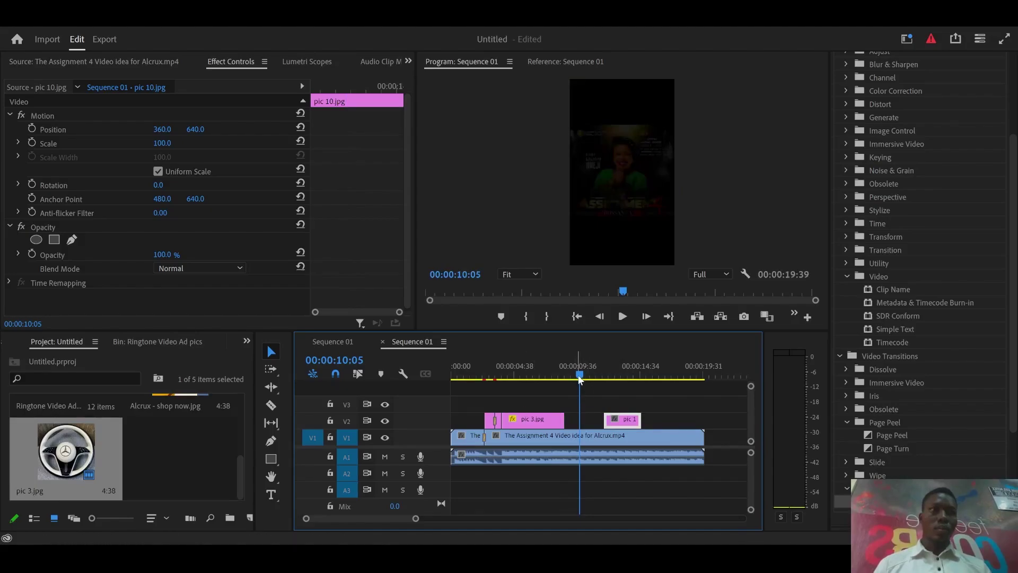
Review the transitions from the opening video through the Alcrux image into pic 3.jpg, checking their timing
left_click_drag(580, 377, 475, 397)
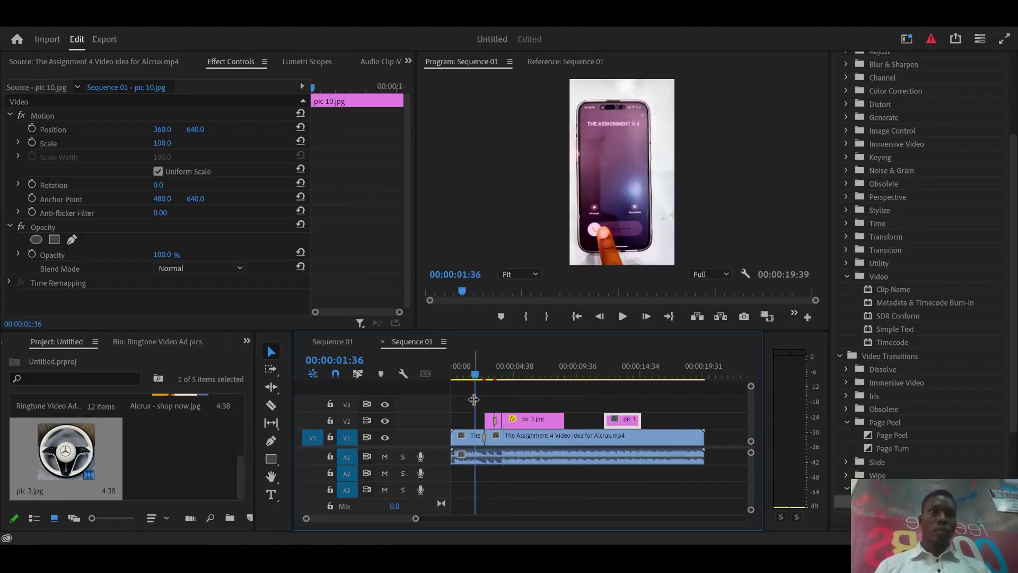
key("space")
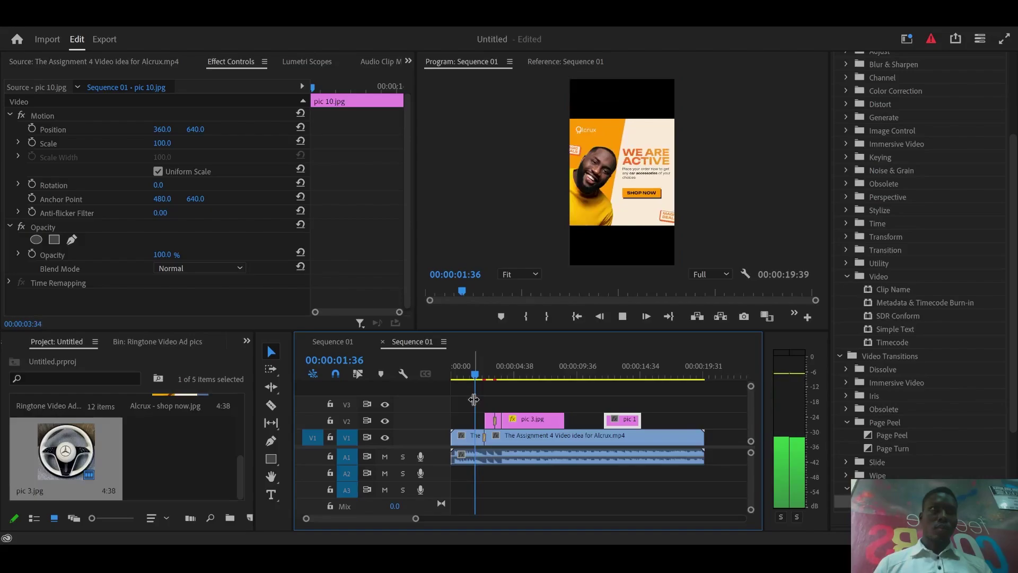
key("space")
key("=")
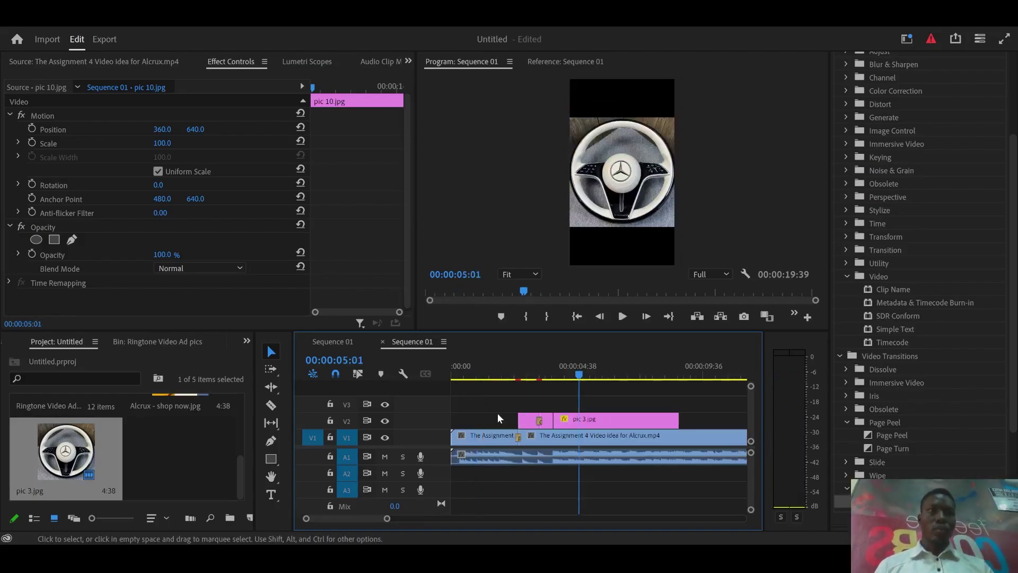
key("=")
key("=")
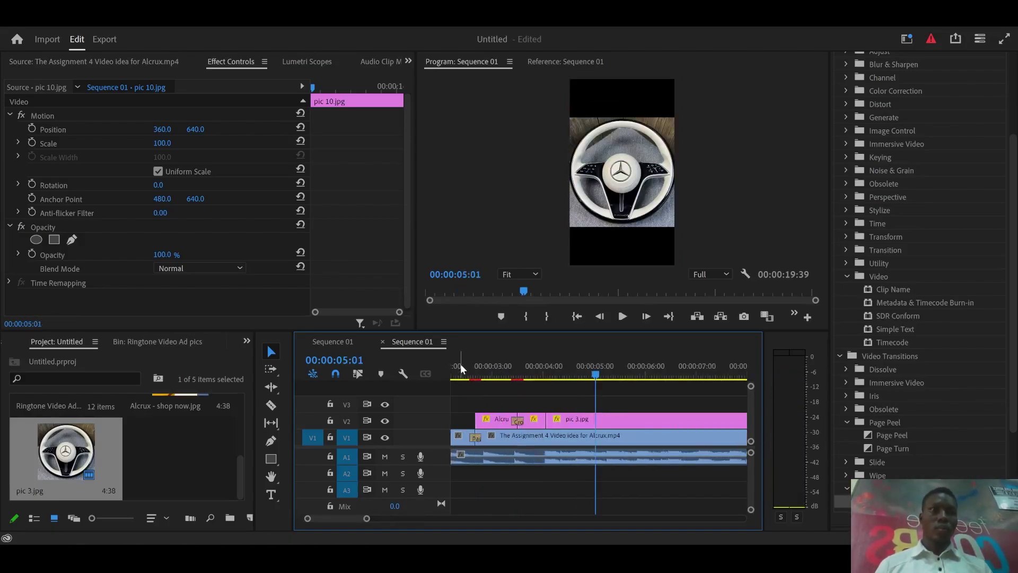
left_click(459, 371)
key("space")
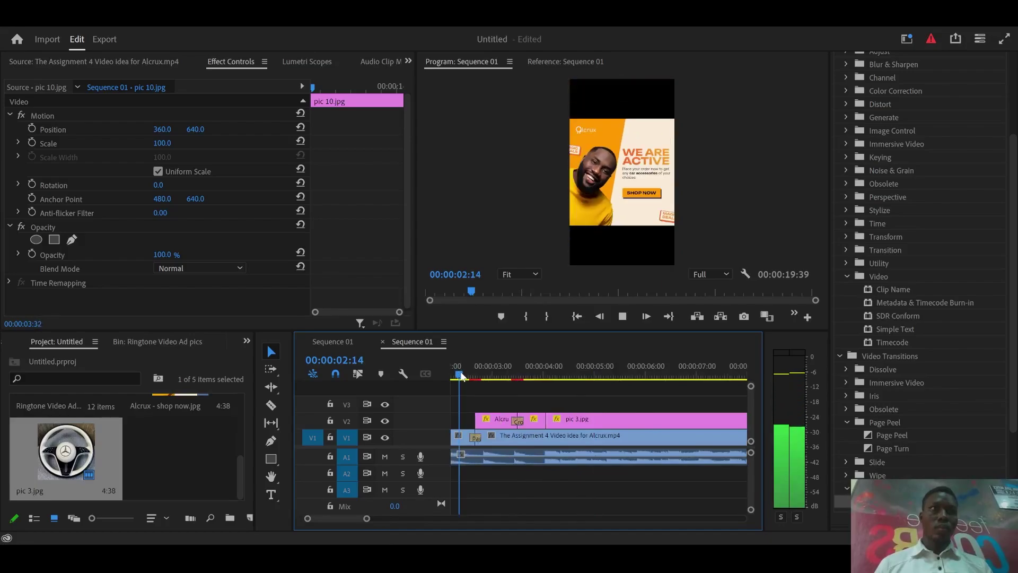
key("space")
scroll(461, 376, "up", 3)
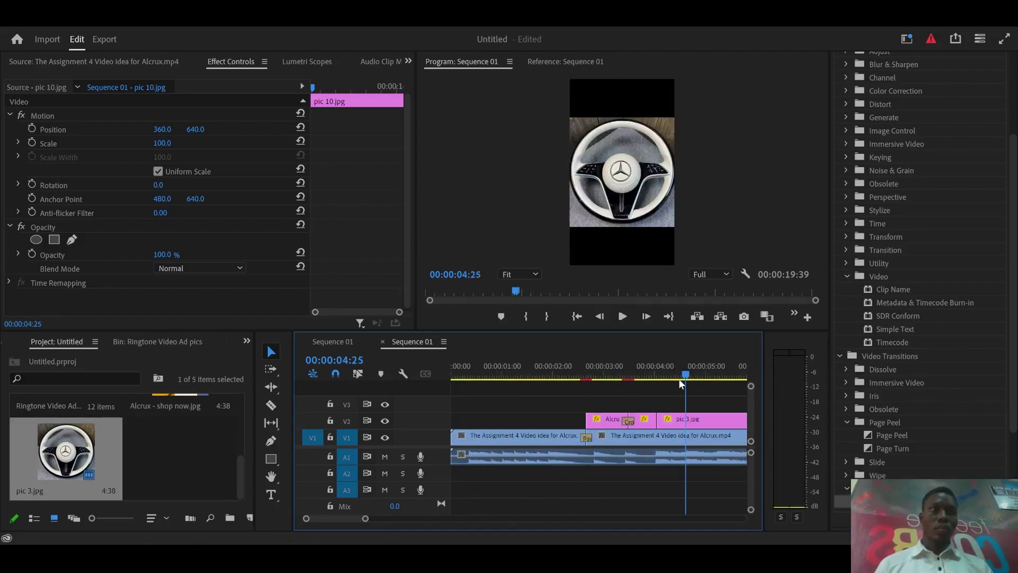
key("space")
key("space")
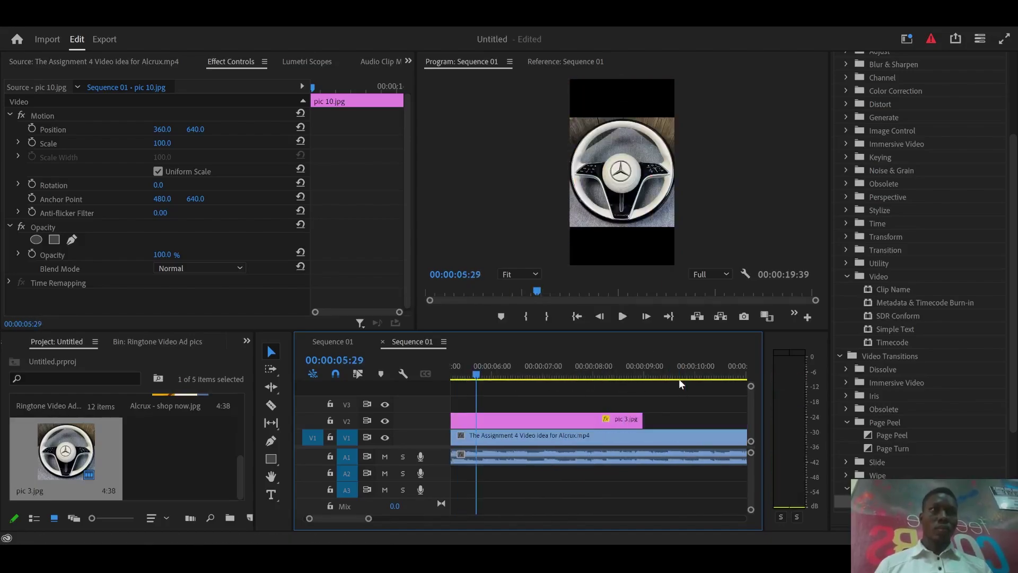
Try shortening pic 3.jpg to end just before the 5-second mark and play the section back
left_click(599, 422)
left_click_drag(643, 419, 554, 419)
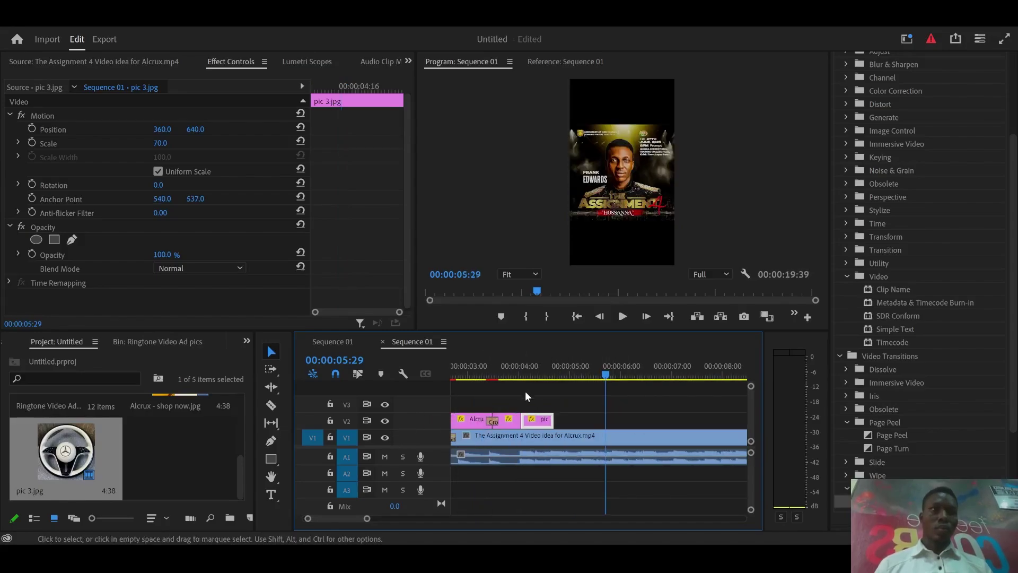
left_click(504, 373)
key("space")
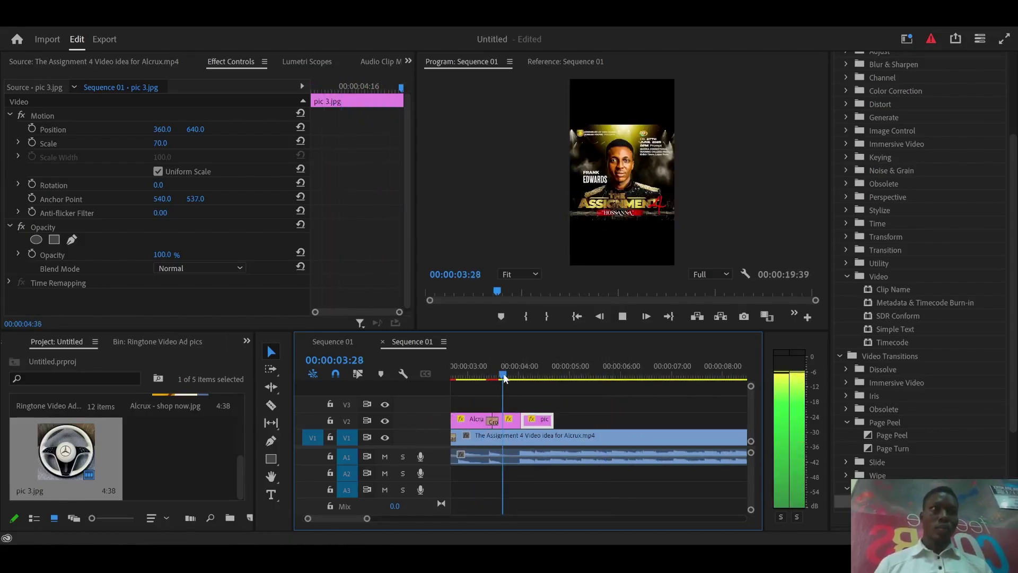
key("space")
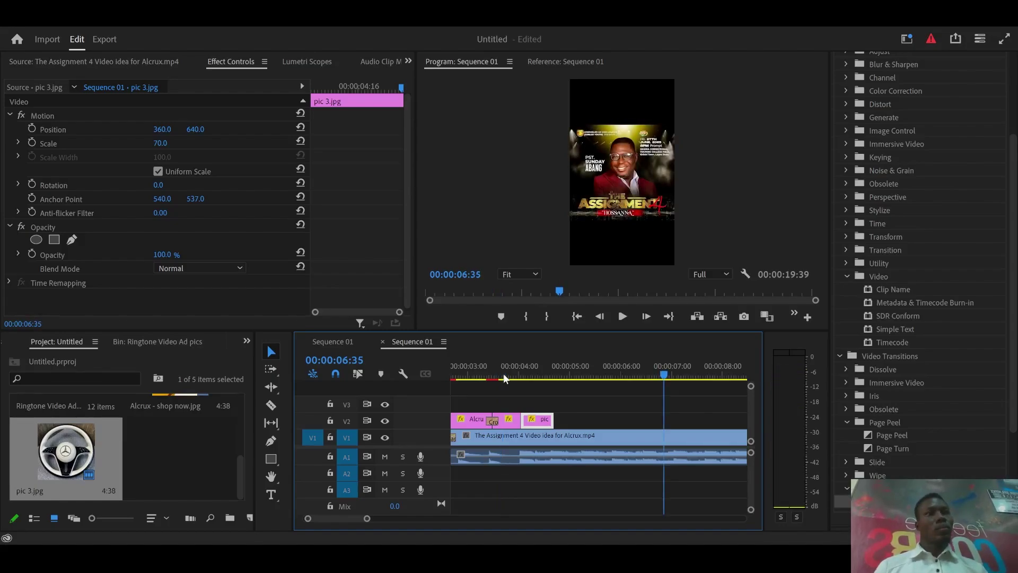
Play the section again to find the cut point and extend the end of pic 3.jpg to 00:00:06:02
left_click(473, 375)
key("space")
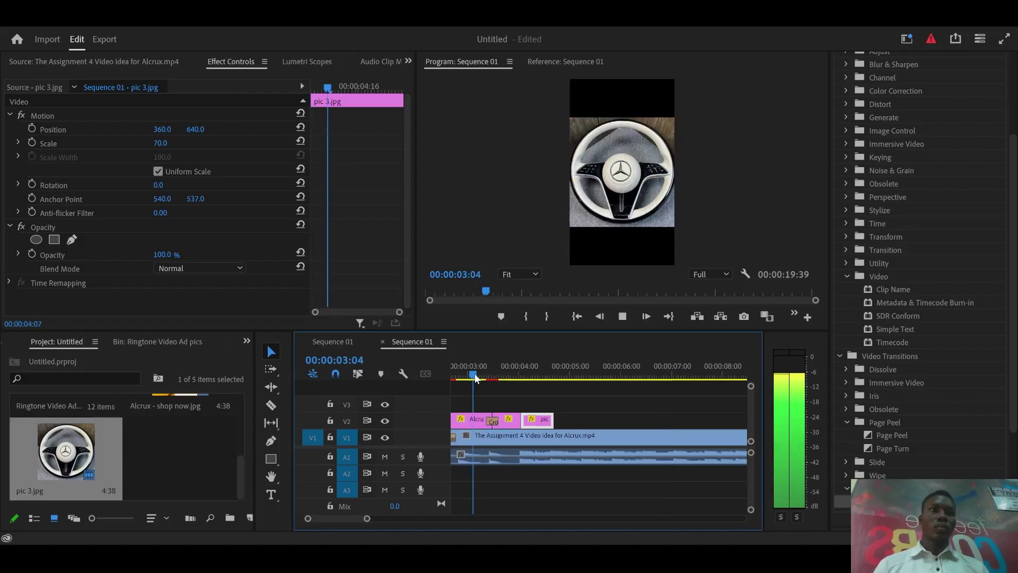
key("space")
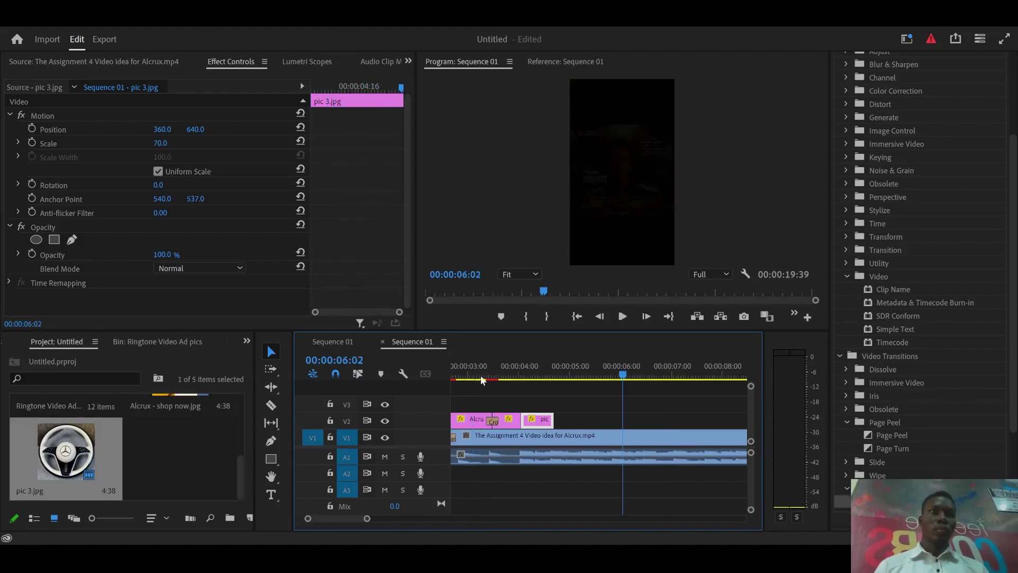
left_click_drag(551, 419, 622, 419)
Play back the sequence from before the Alcrux image past the adjusted end of pic 3.jpg
left_click(489, 377)
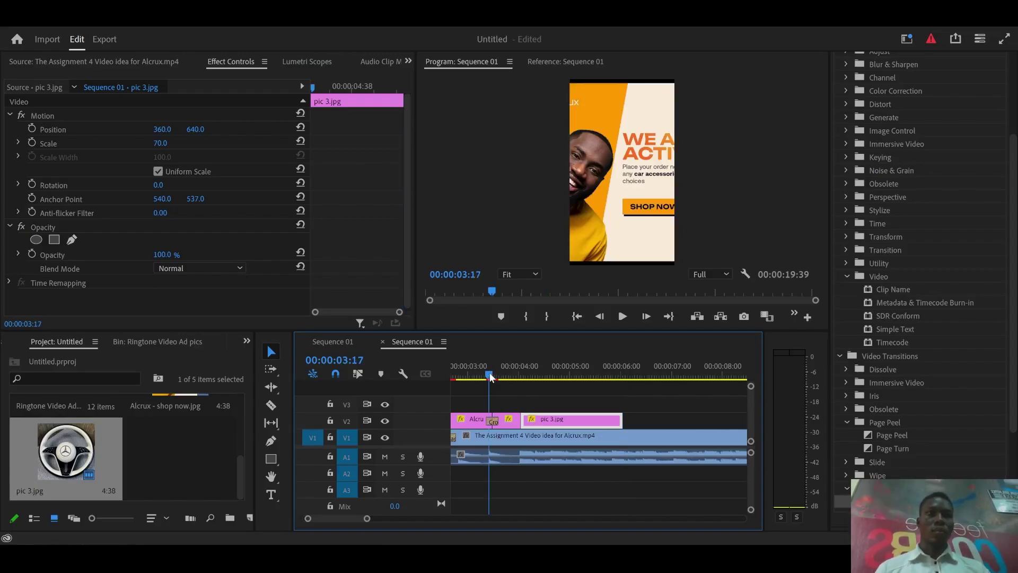
key("minus")
left_click(488, 377)
key("space")
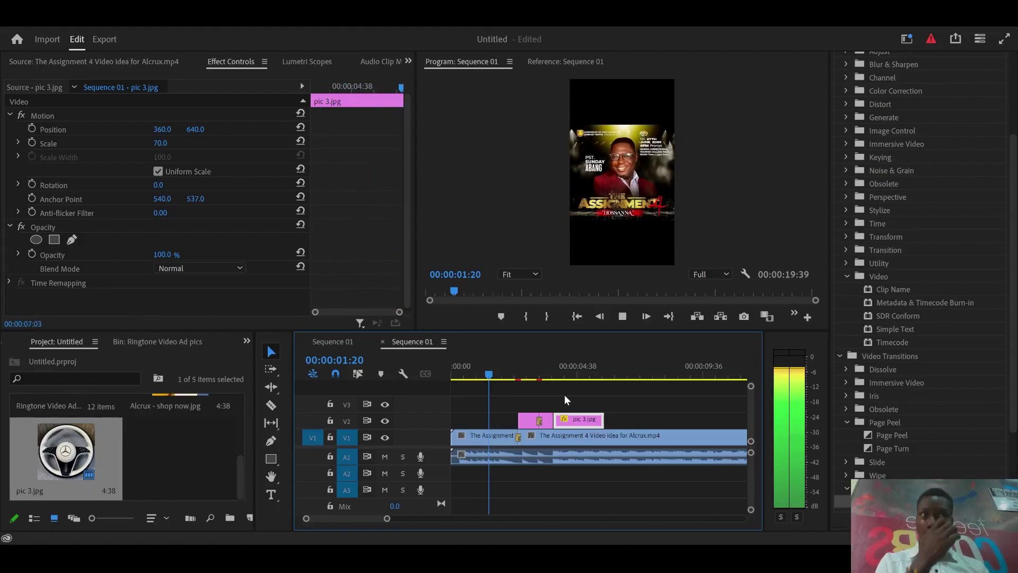
key("space")
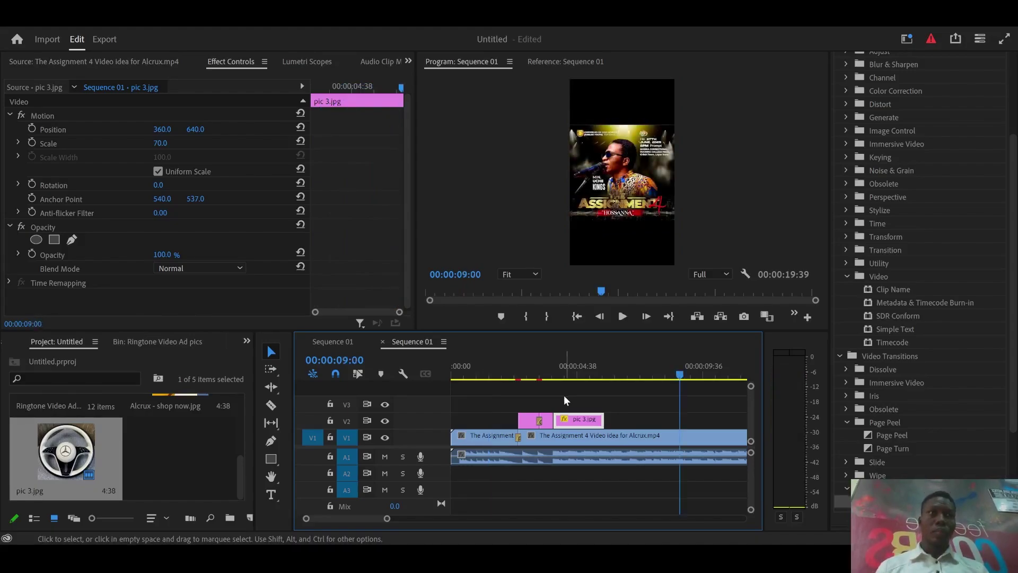
left_click(497, 378)
key("space")
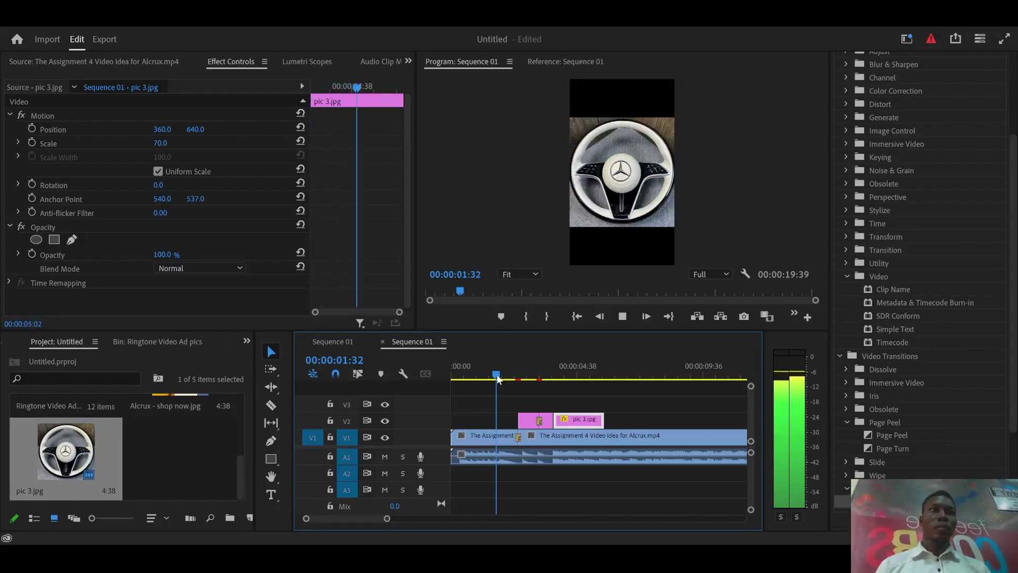
key("space")
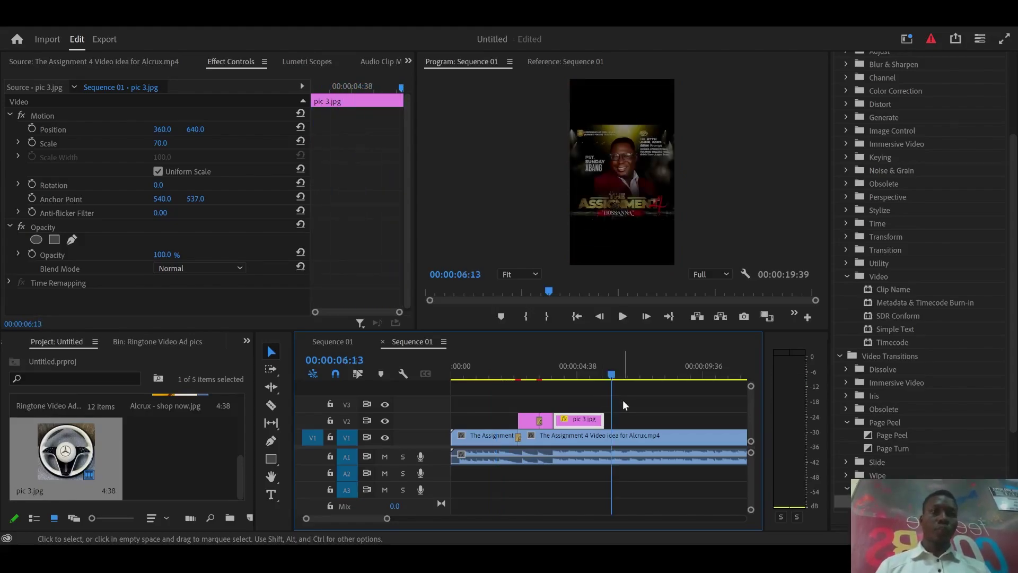
Open the Ringtone Video Ad pics bin in the project to browse its pictures
key("=")
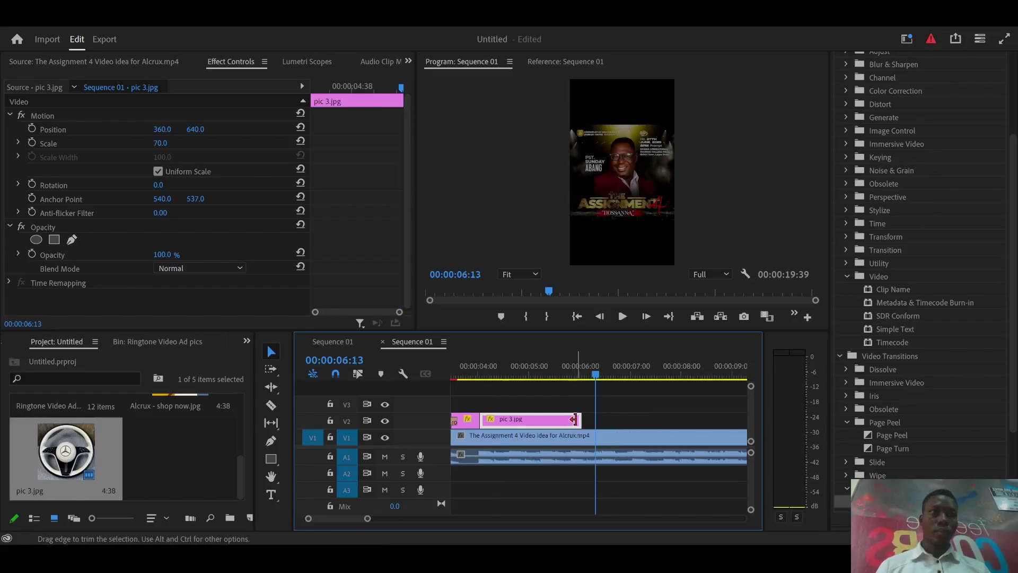
key("=")
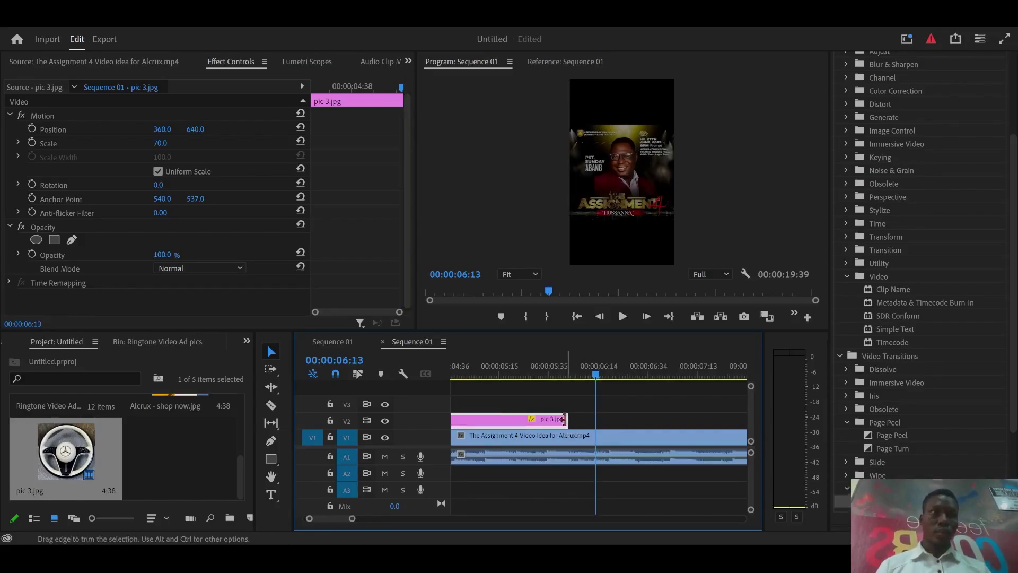
scroll(162, 472, "up", 3)
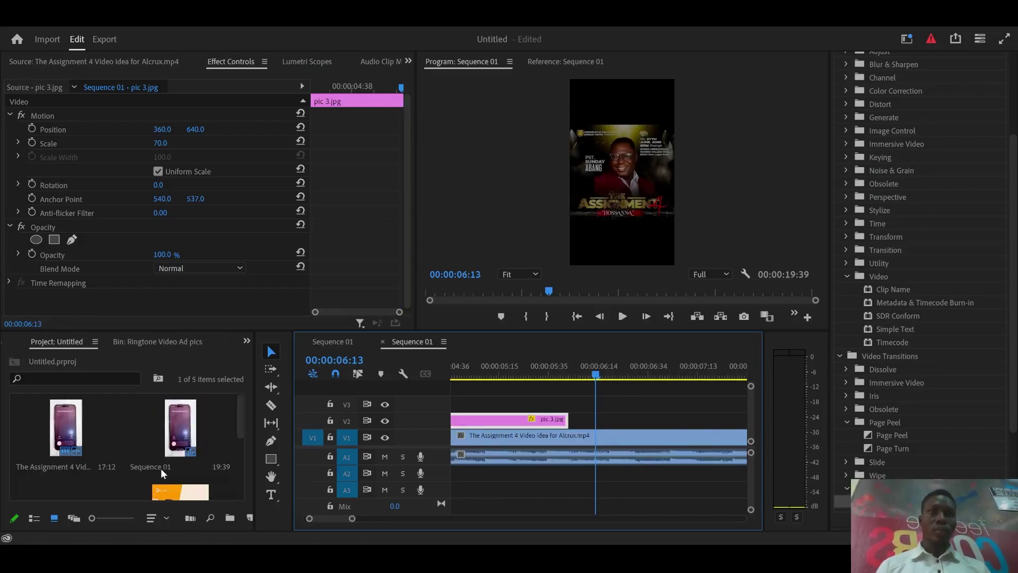
scroll(160, 469, "down", 3)
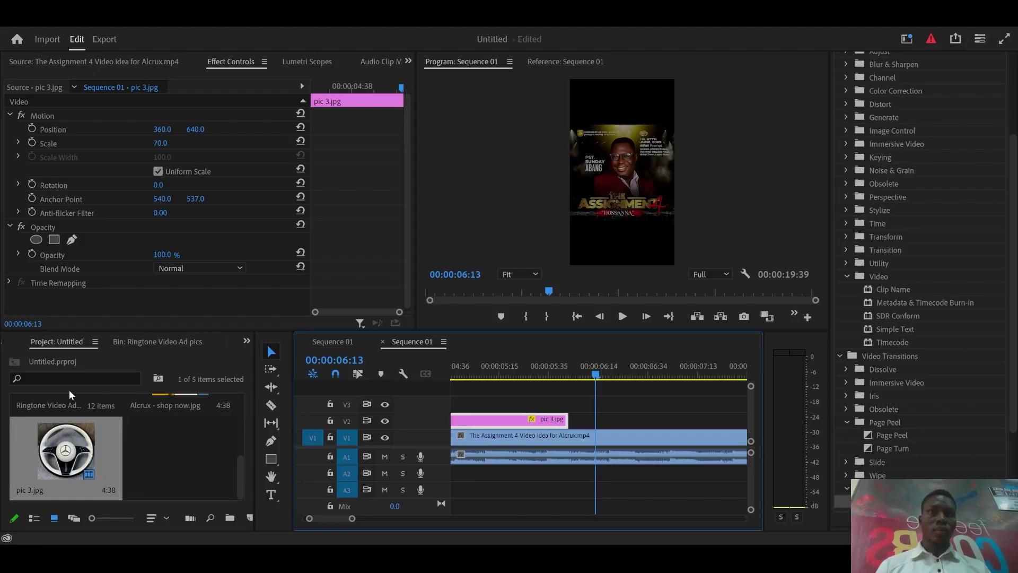
scroll(67, 451, "up", 3)
scroll(65, 479, "down", 3)
left_click_drag(239, 487, 217, 450)
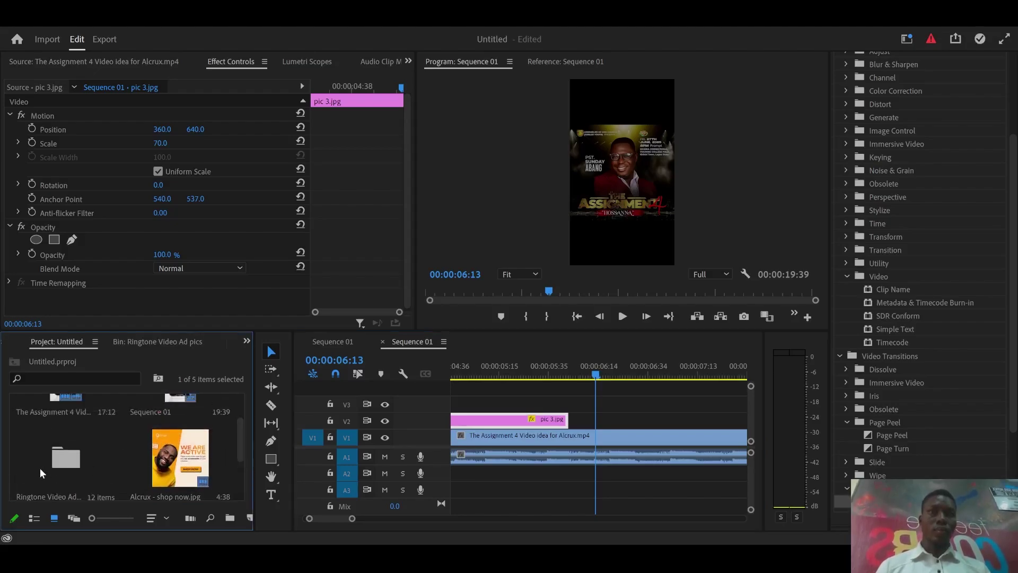
double_click(65, 461)
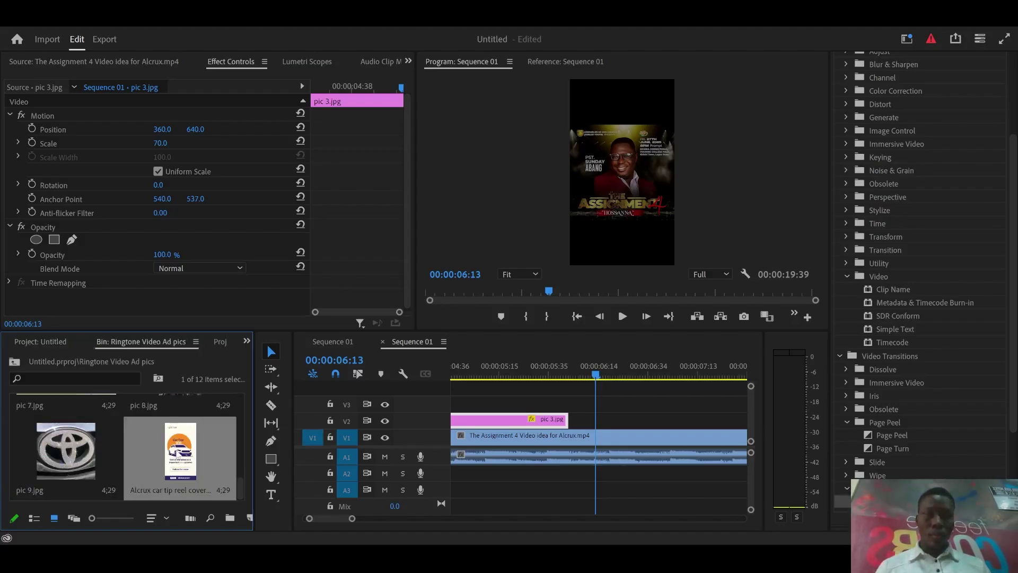
Delete the Alcrux car tip reel cover image from the bin and place pic 9.jpg on V2 directly after pic 3.jpg
key("Delete")
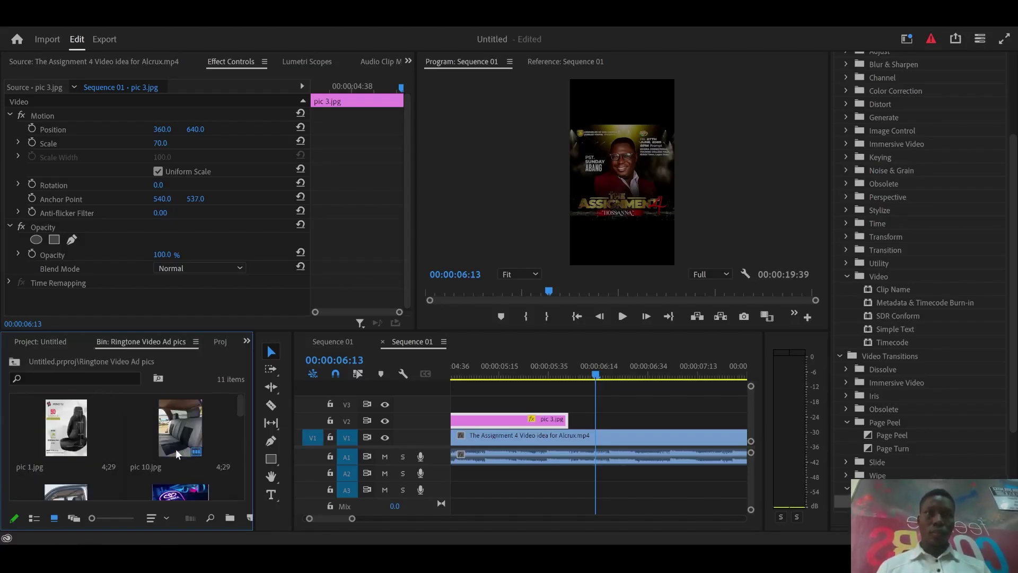
scroll(177, 455, "up", 3)
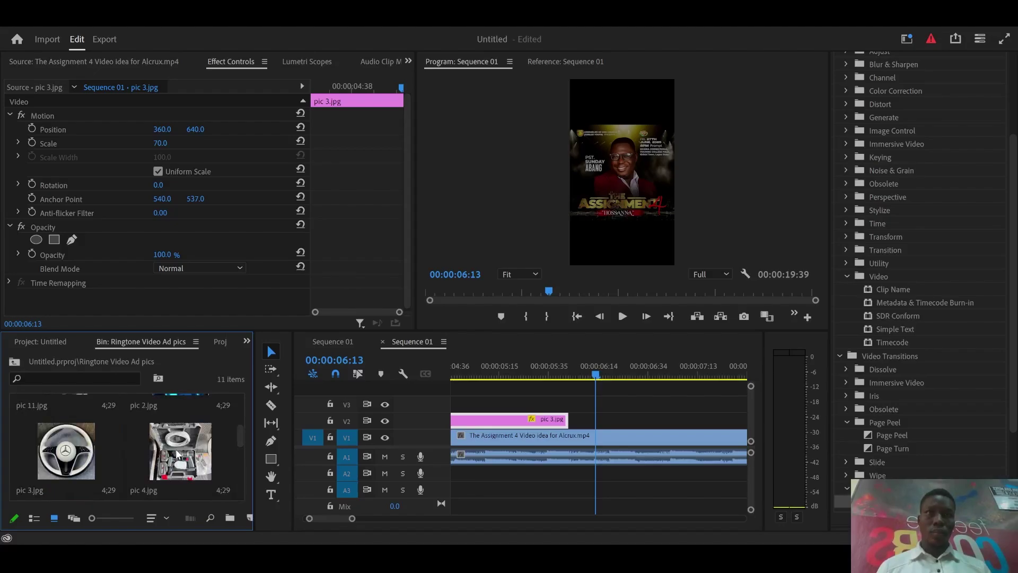
scroll(177, 454, "up", 2)
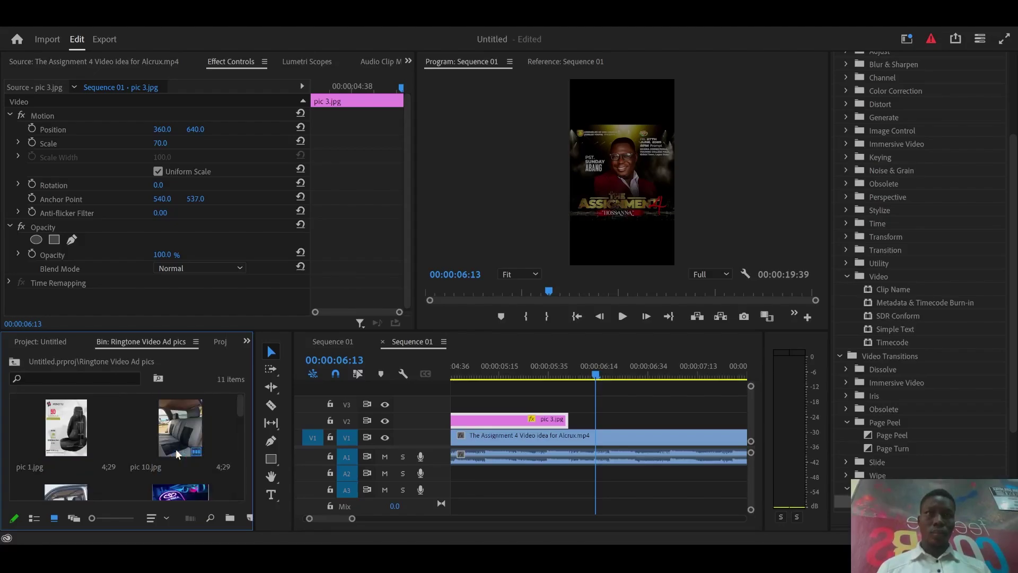
scroll(176, 448, "down", 5)
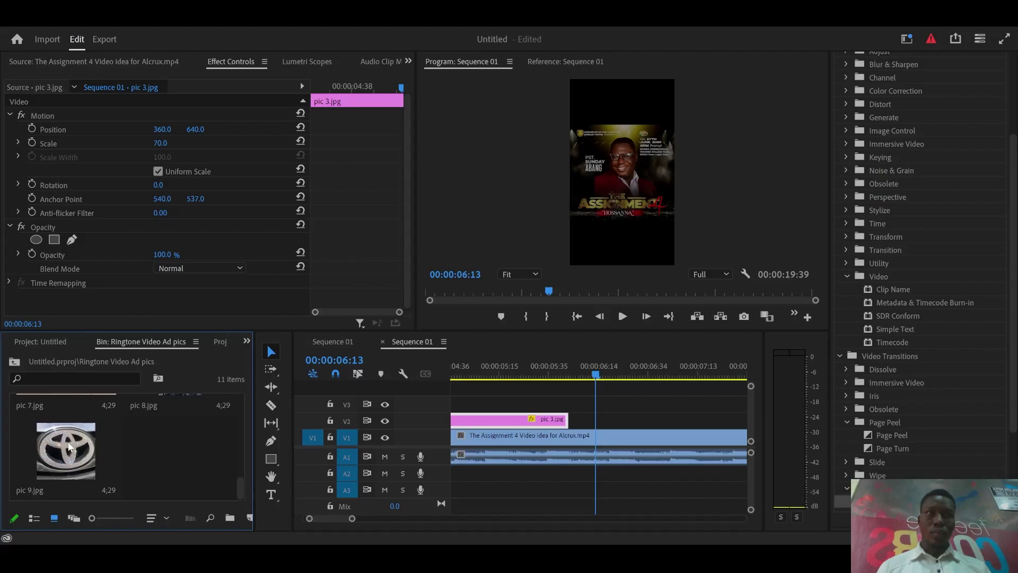
left_click_drag(69, 447, 540, 391)
Play back the sequence across the cut from pic 3.jpg to pic 9.jpg to check its timing against the audio
left_click(526, 374)
key("space")
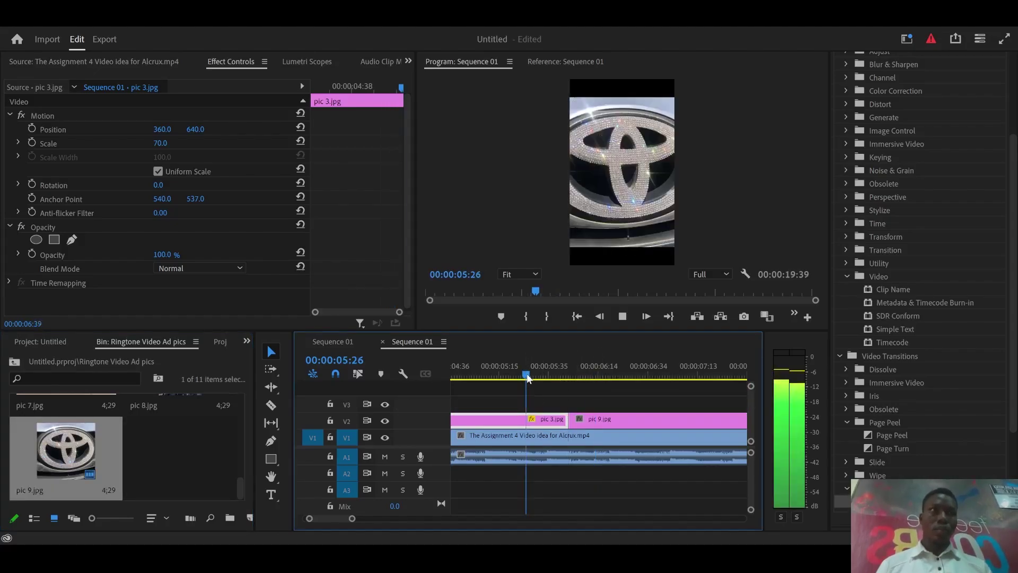
key("space")
key("minus")
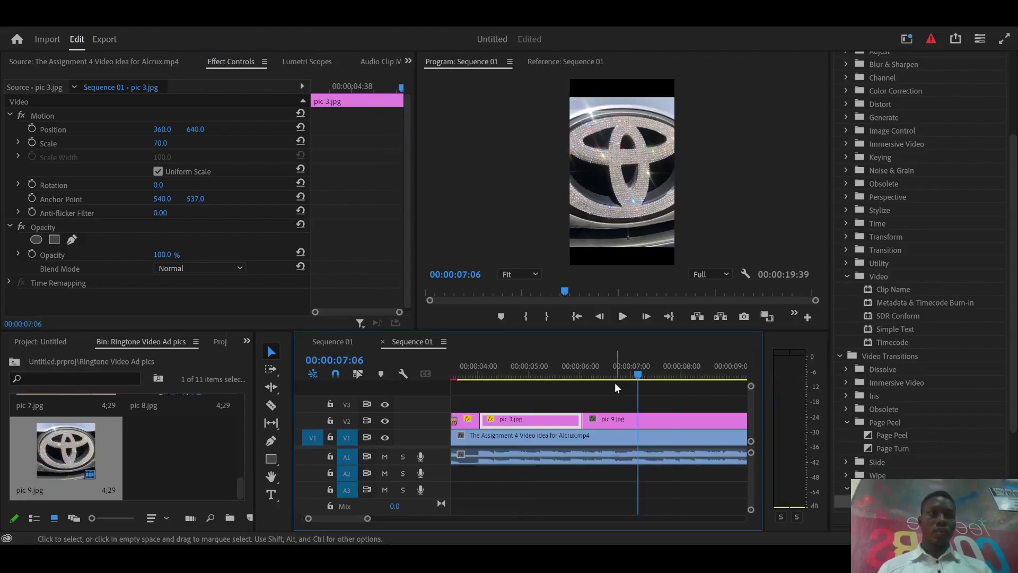
key("minus")
left_click(492, 377)
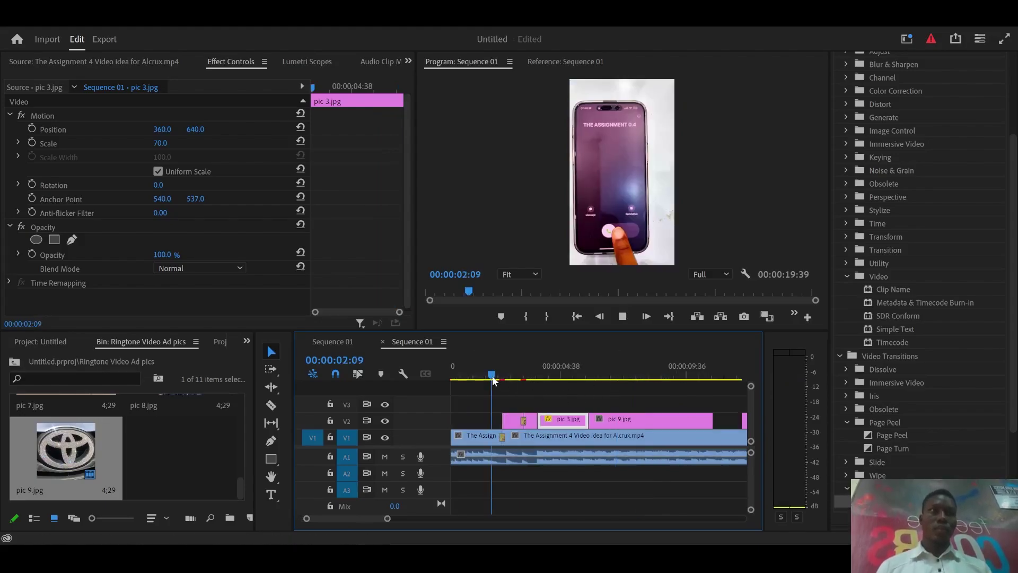
key("space")
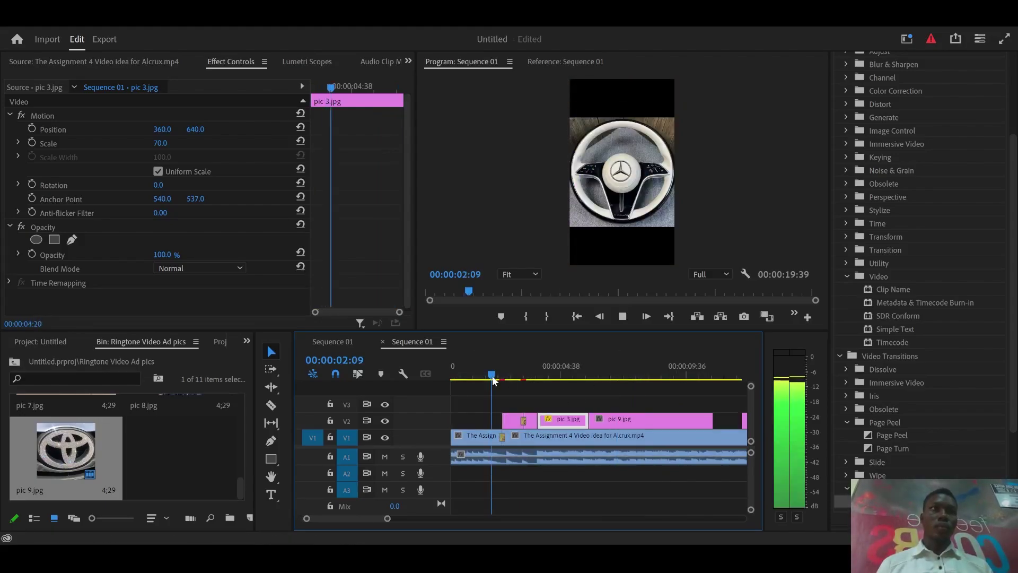
key("space")
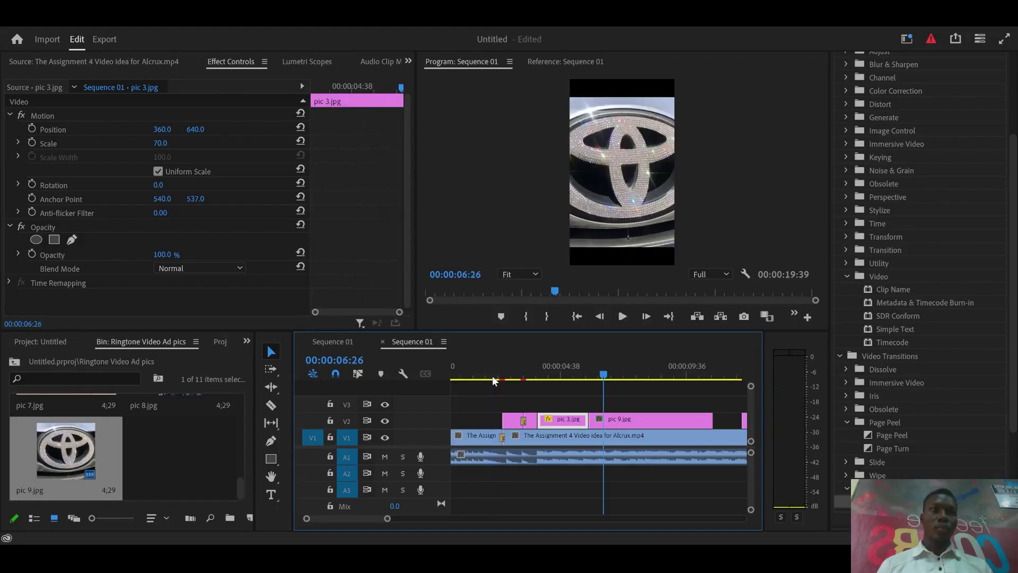
Set the scale of the pic 9.jpg clip on V2 to 70
left_click(665, 425)
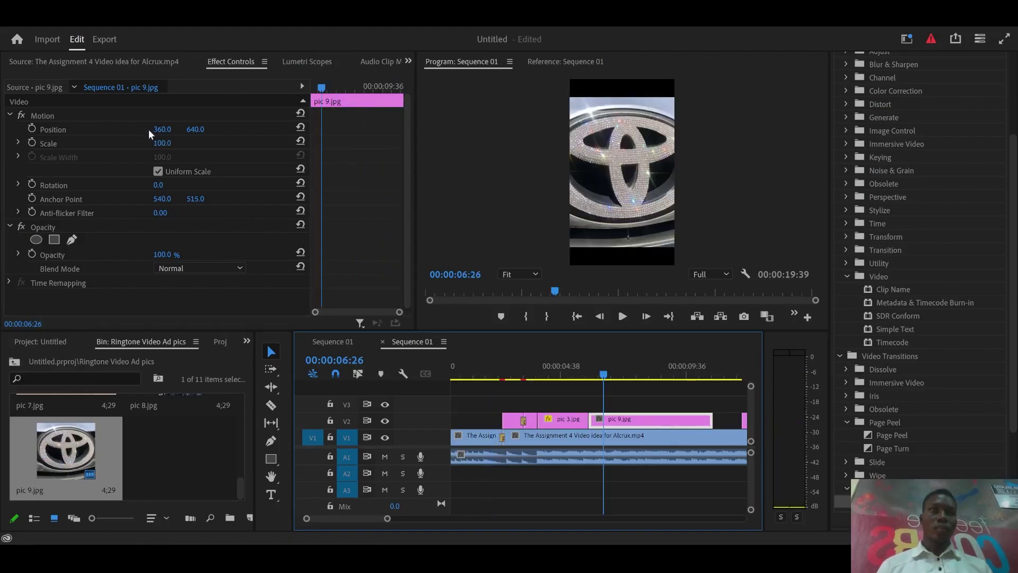
left_click(162, 143)
type("70")
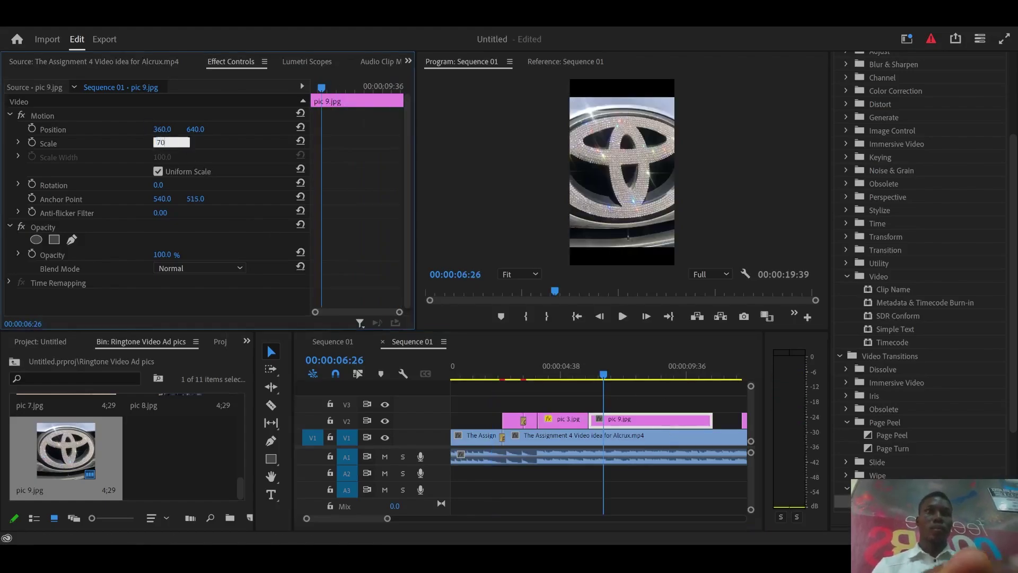
key("Return")
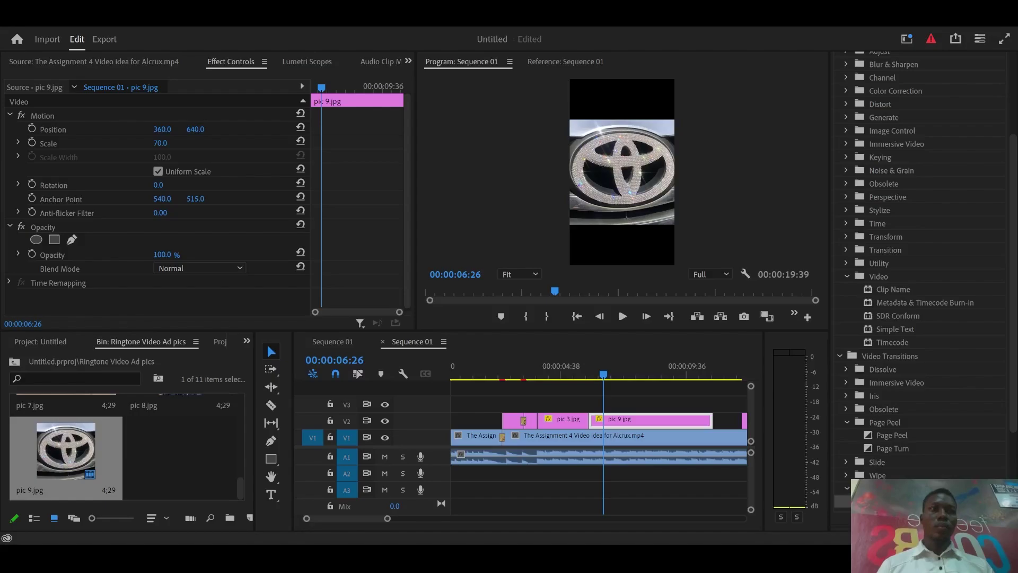
Play back the section from the phone shot into the rescaled pic 9.jpg twice
left_click(482, 374)
key("space")
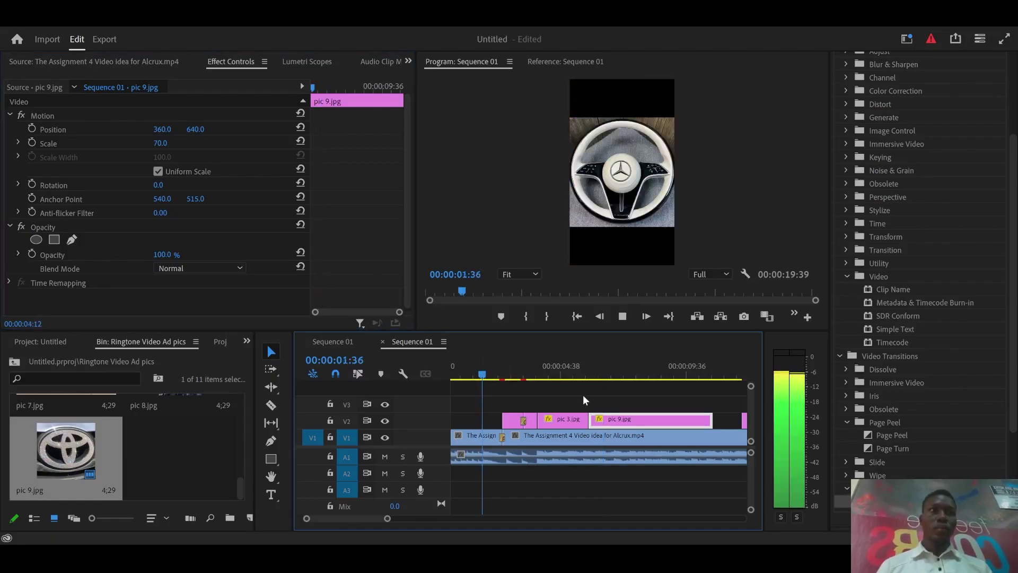
key("space")
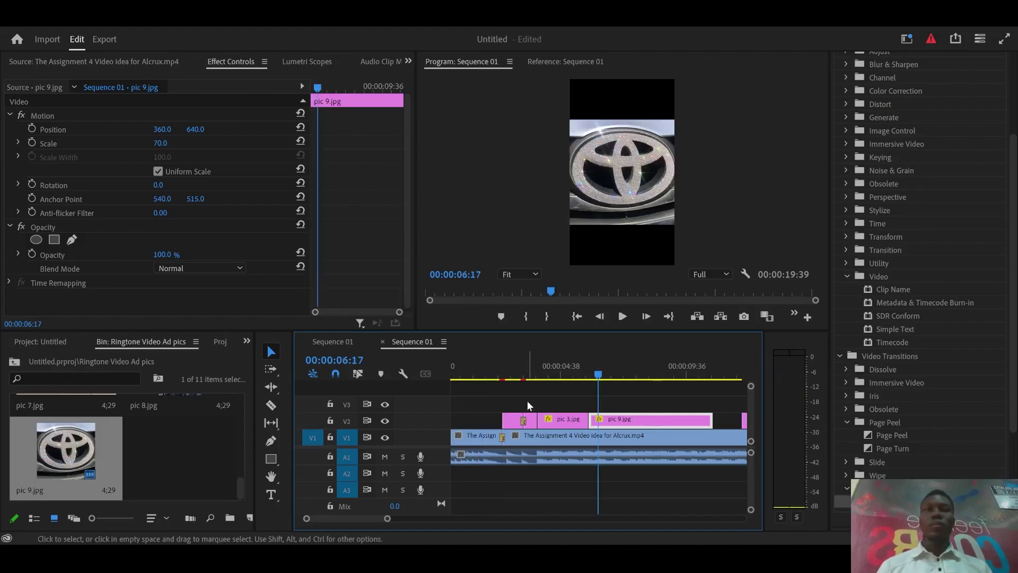
left_click(492, 378)
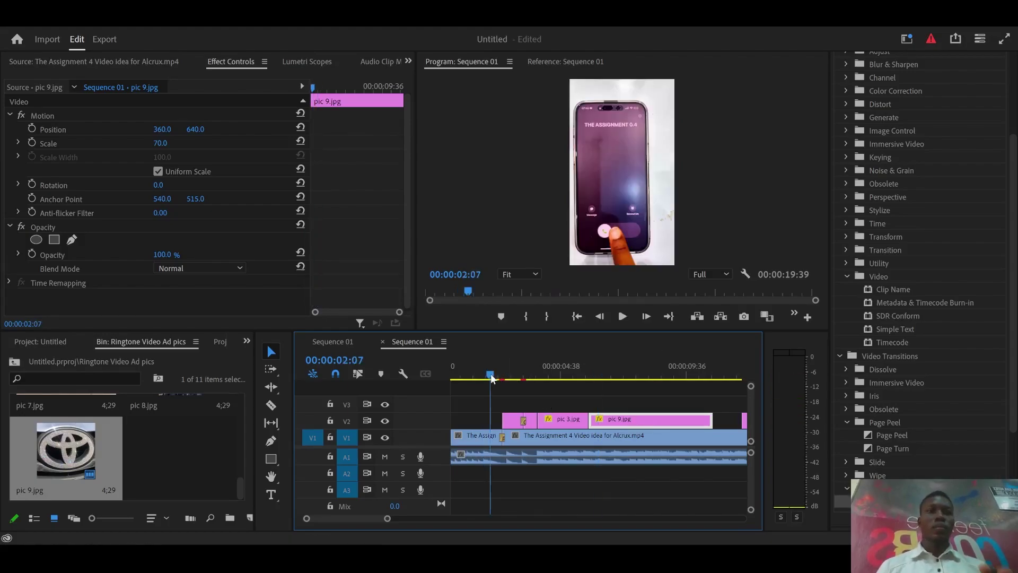
key("space")
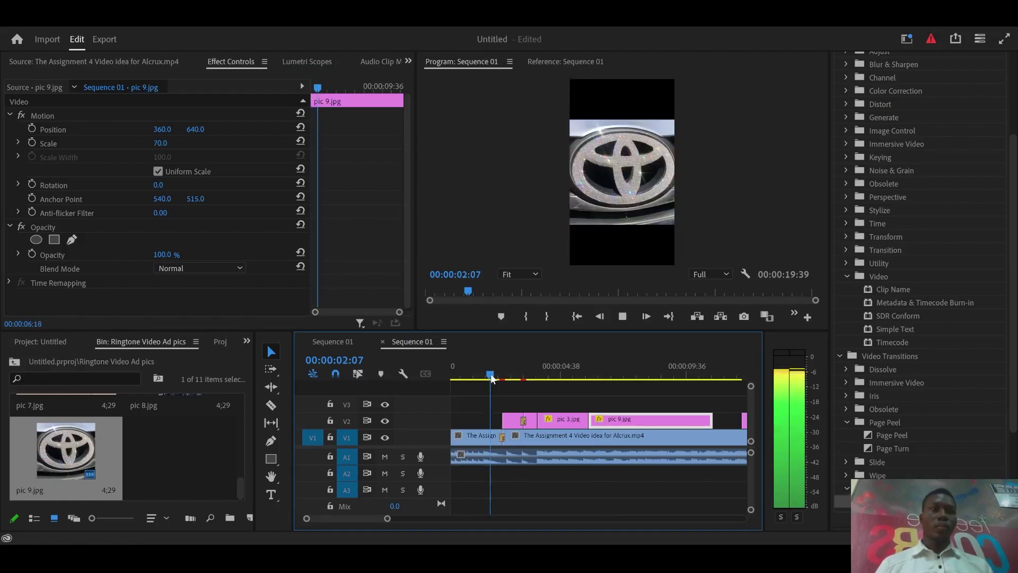
key("space")
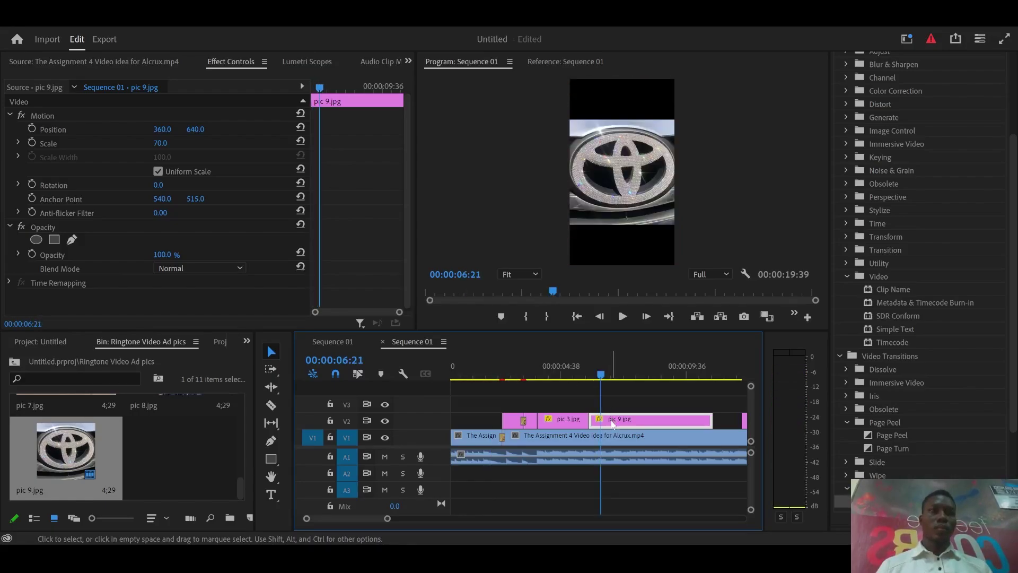
Try the Flip Over video transition on the cut between pic 3.jpg and pic 9.jpg and preview it
left_click(586, 374)
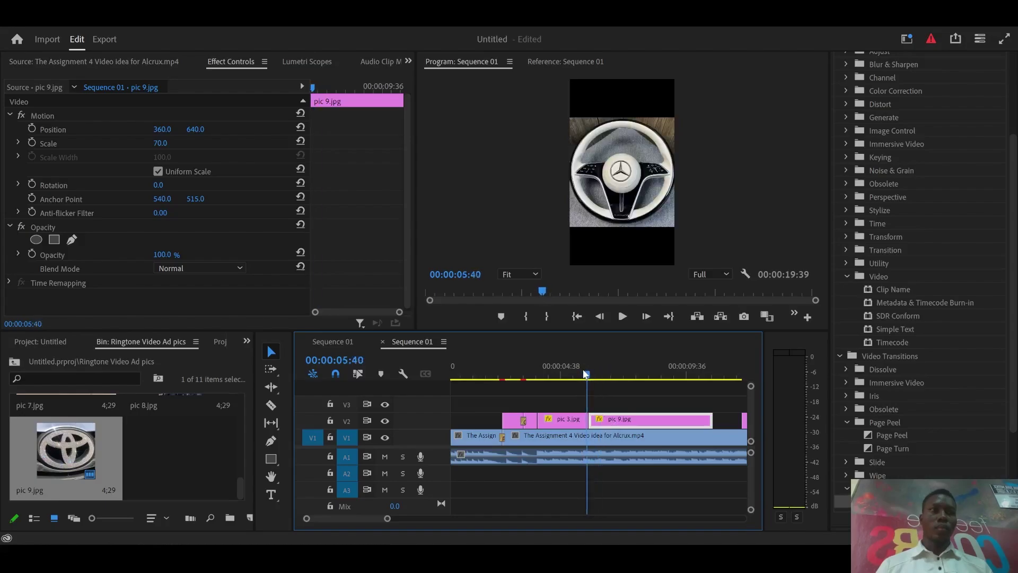
left_click_drag(586, 374, 587, 374)
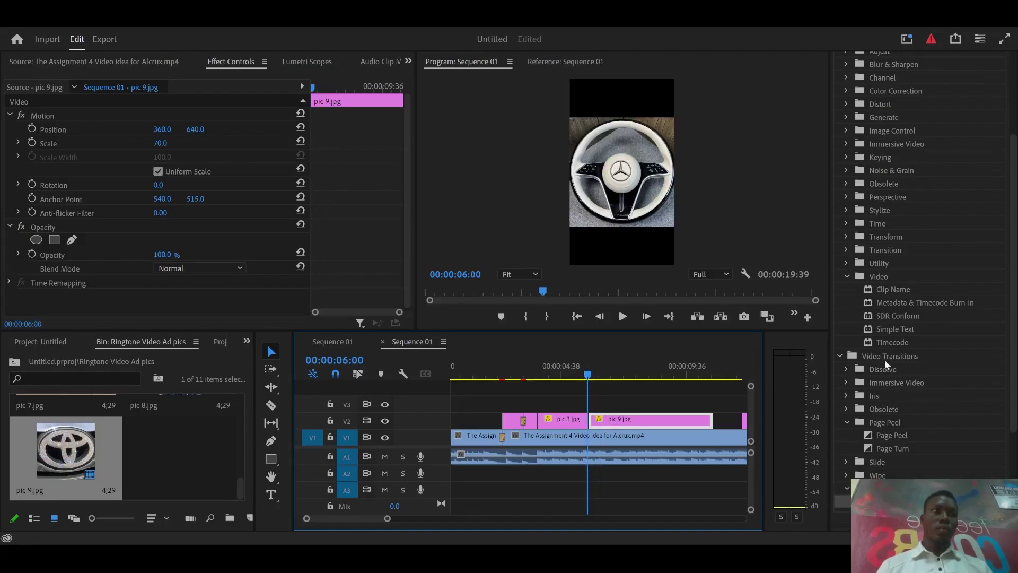
scroll(883, 359, "down", 2)
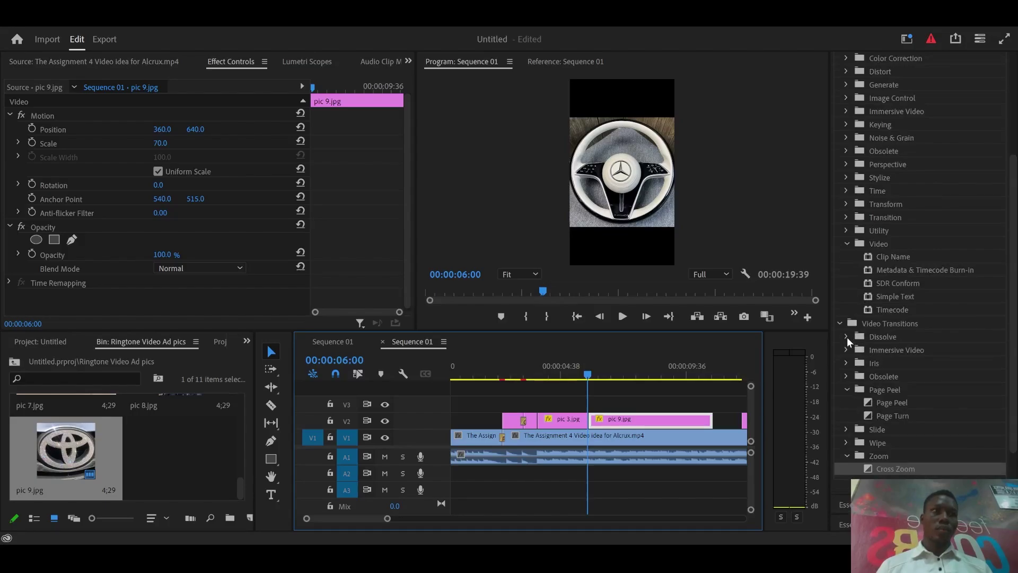
left_click(844, 368)
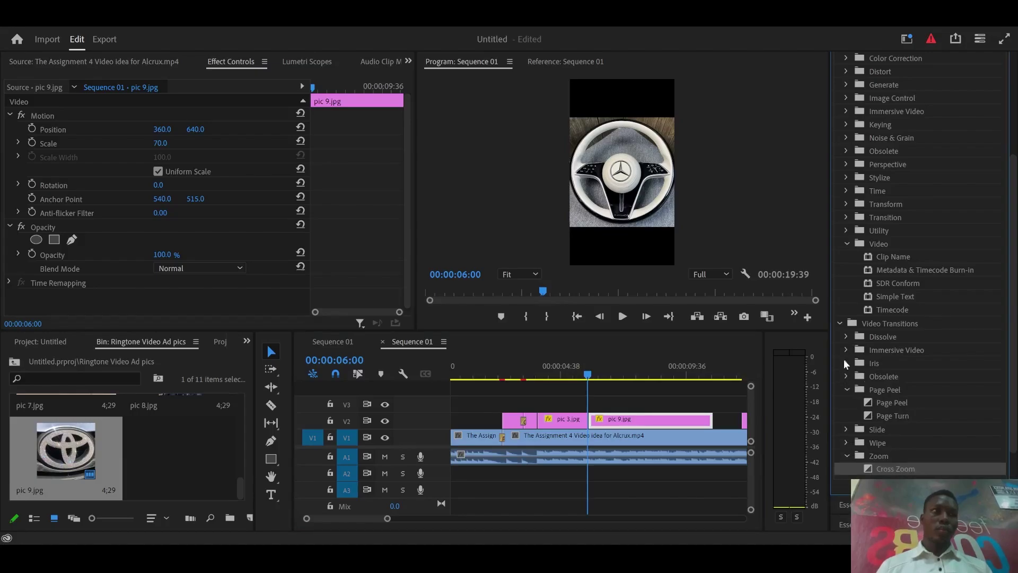
left_click(846, 376)
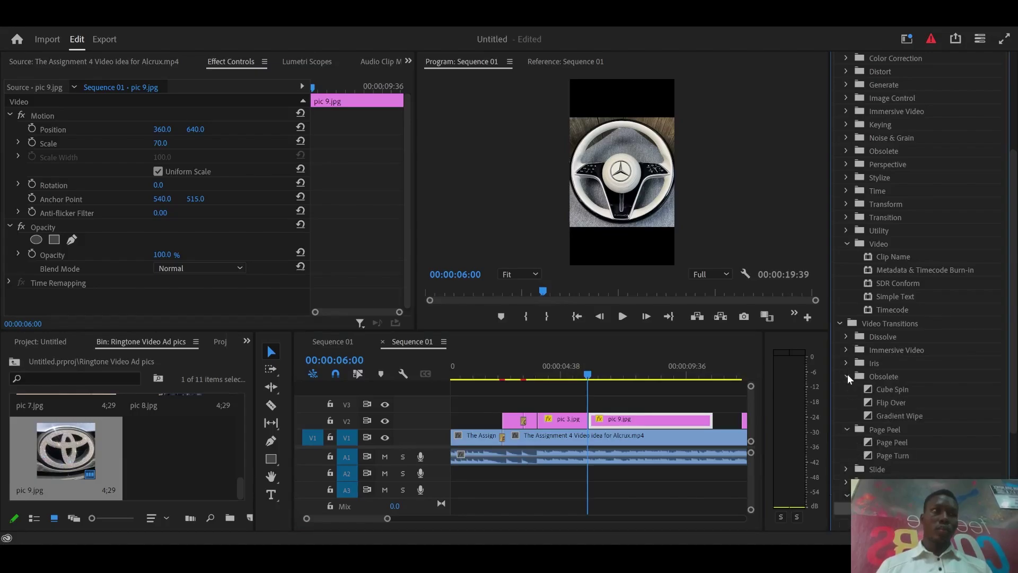
left_click_drag(884, 402, 590, 422)
left_click(575, 381)
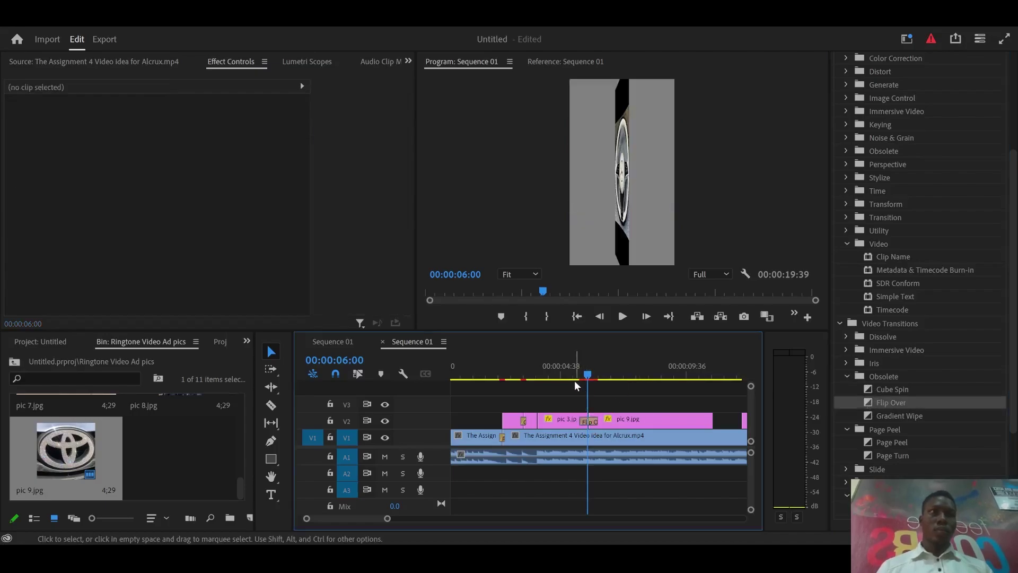
key("space")
key("space")
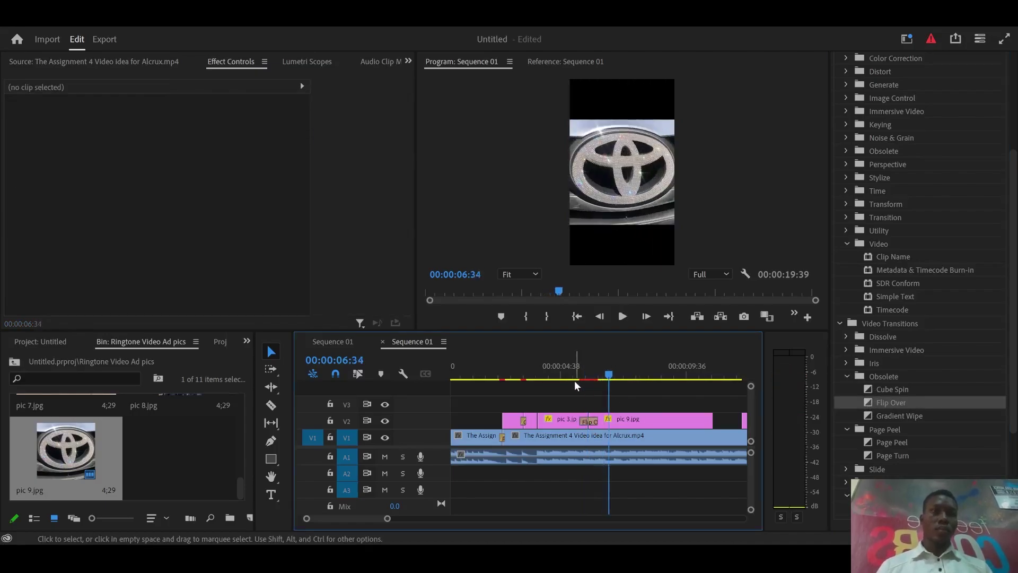
Replace the Flip Over transition between pic 3.jpg and pic 9.jpg with a Gradient Wipe
left_click(589, 423)
key("Delete")
left_click_drag(901, 419, 537, 236)
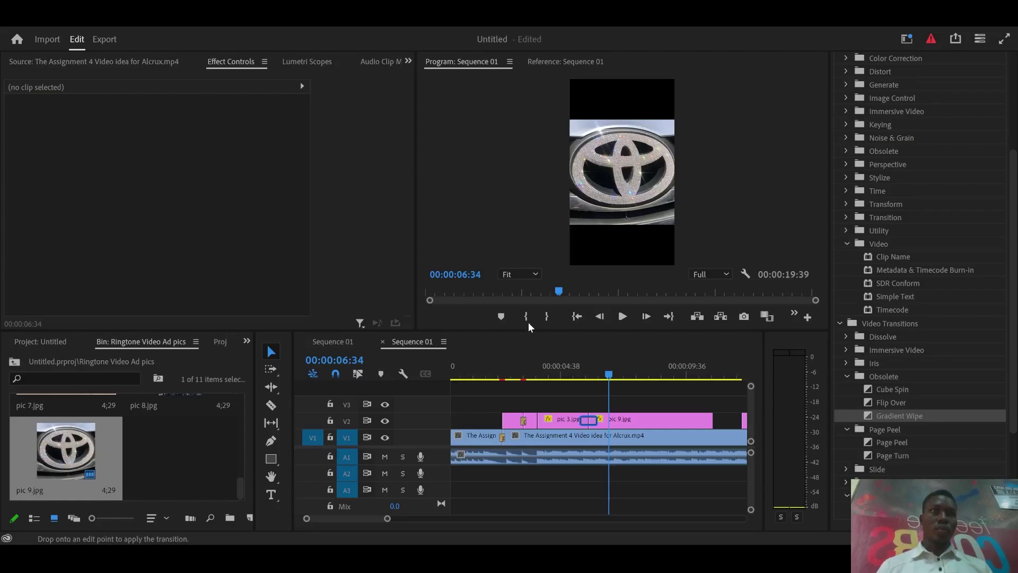
left_click_drag(529, 323, 457, 293)
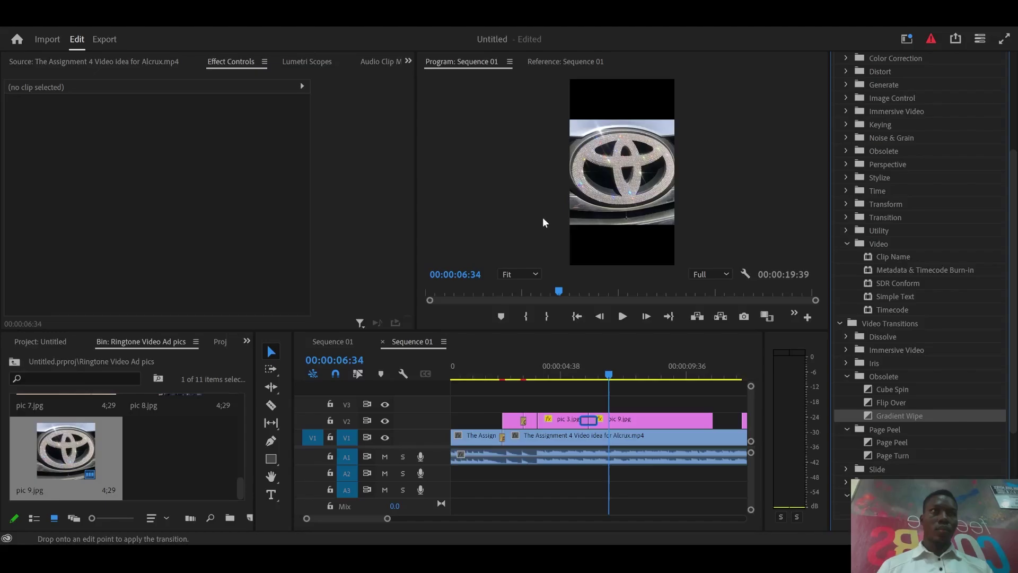
left_click_drag(556, 251, 588, 420)
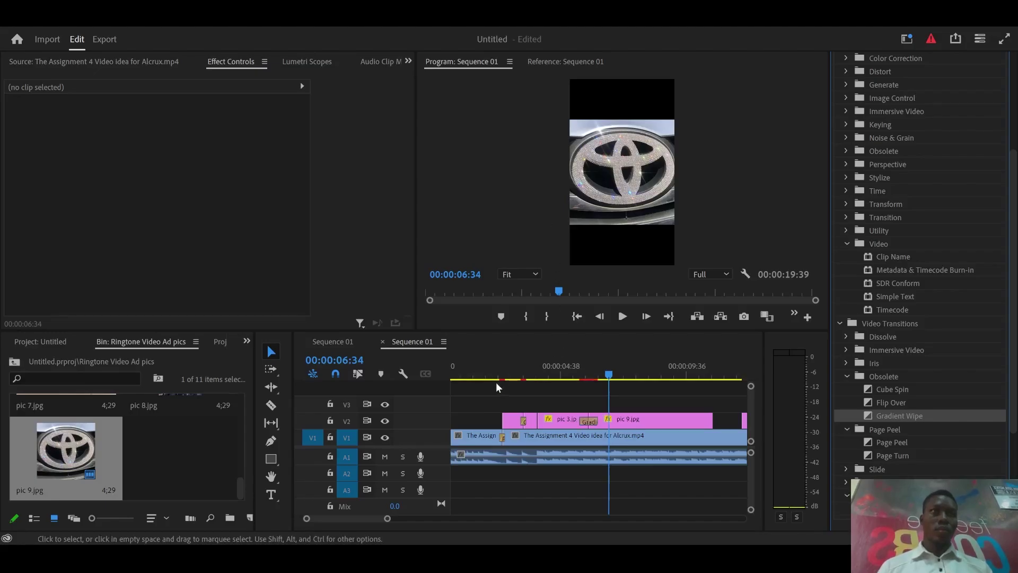
Preview the Gradient Wipe, playing first from just before it and again from the phone shot into pic 9.jpg
left_click(561, 377)
key("space")
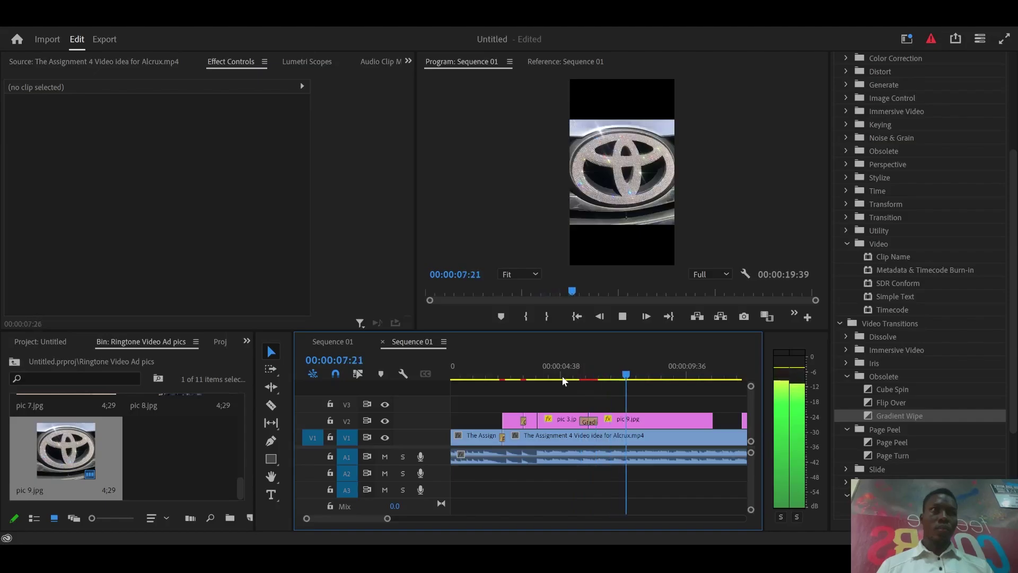
key("space")
left_click(489, 376)
key("space")
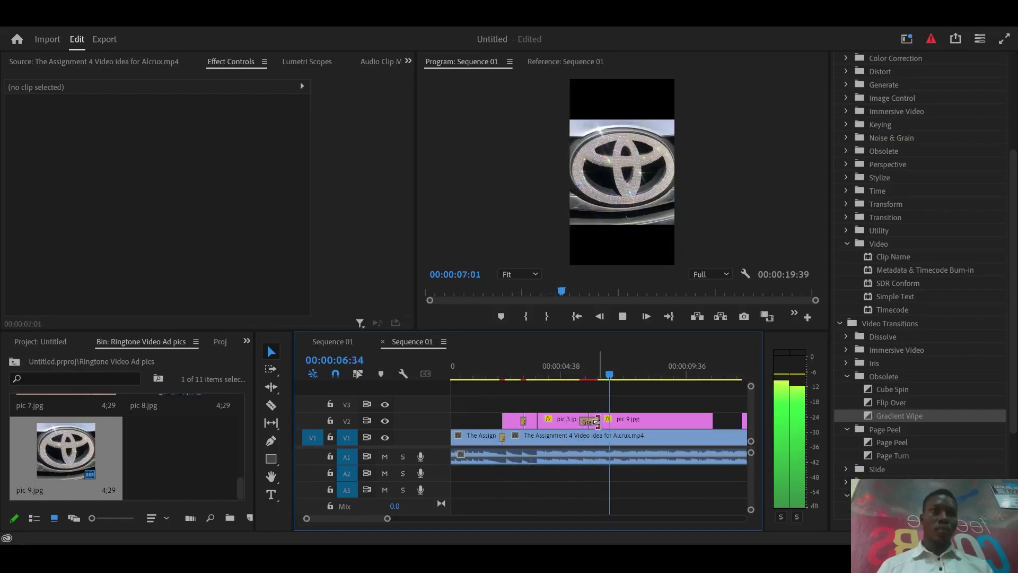
key("space")
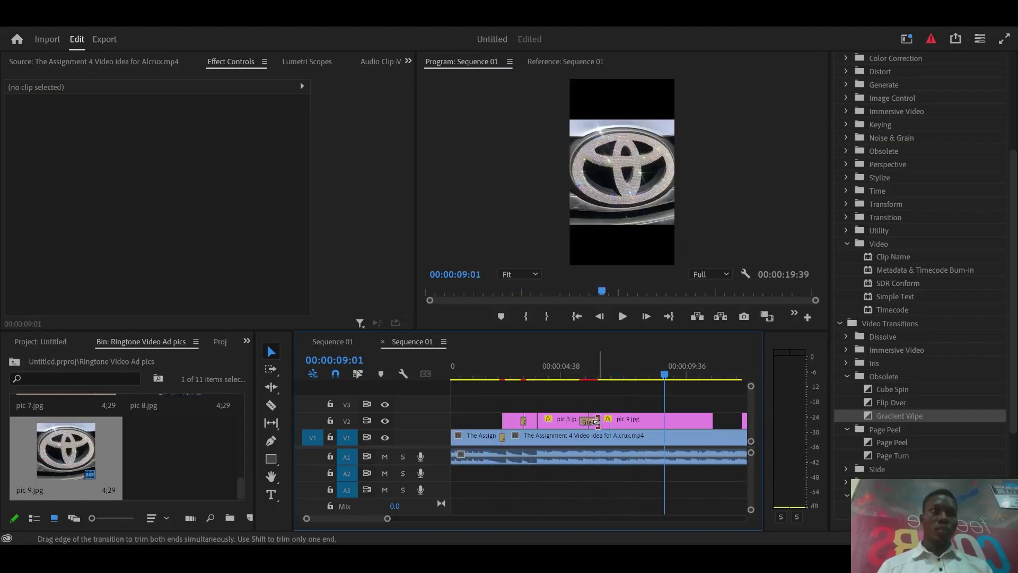
Trim the end of pic 9.jpg back to about 00:00:07:21 and play the section from 00:00:05:11
left_click(660, 421)
left_click_drag(718, 421, 624, 421)
left_click(571, 375)
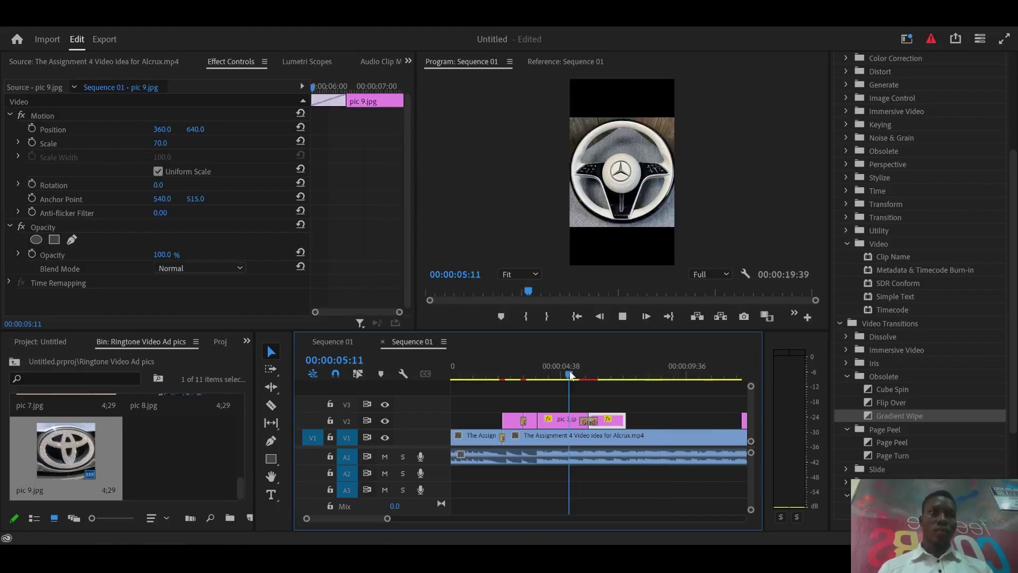
key("space")
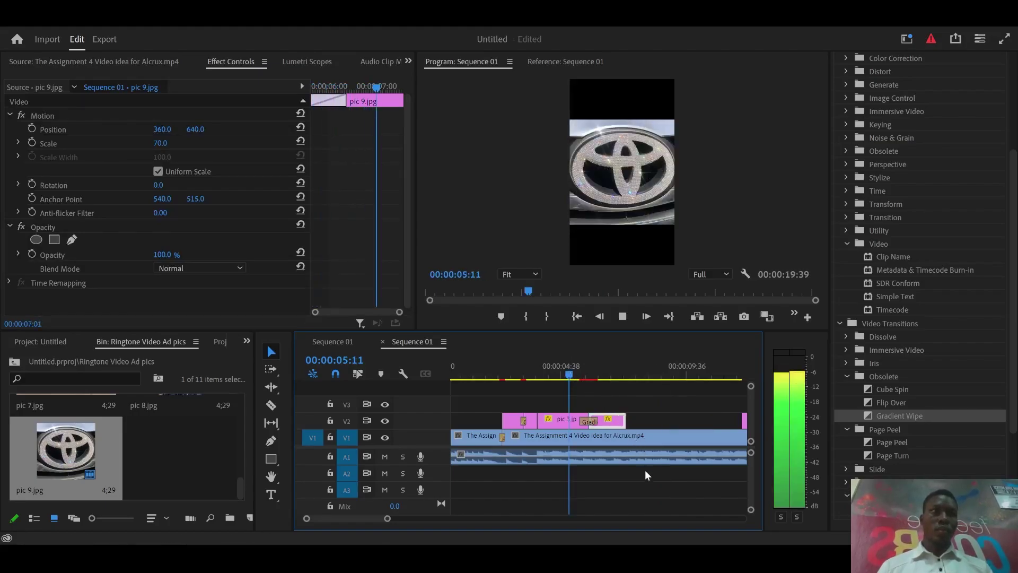
key("space")
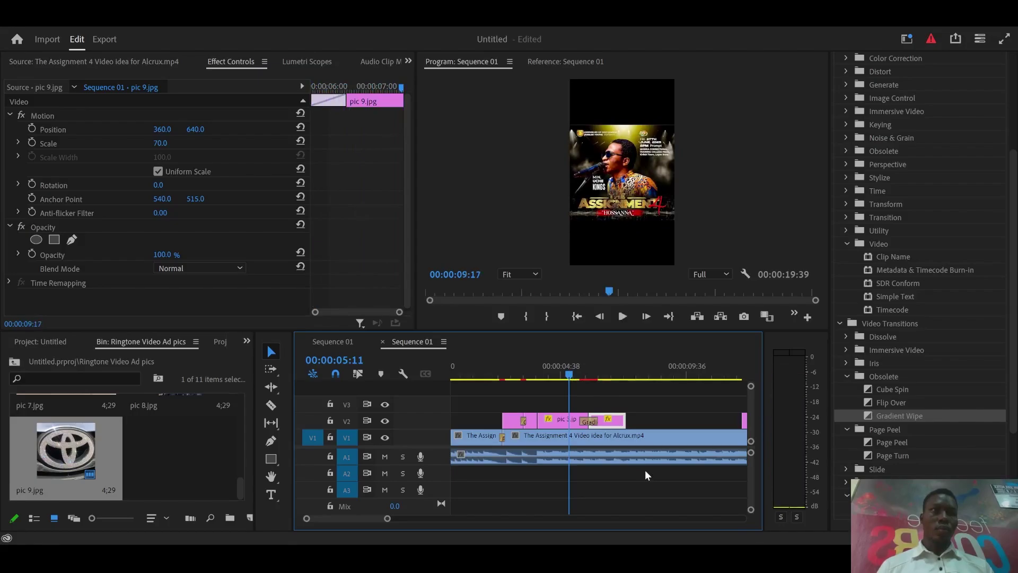
Preview the edit from the opening, from about 00:00:02:05, and from 00:00:05:04 through to the end of pic 9.jpg
key("minus")
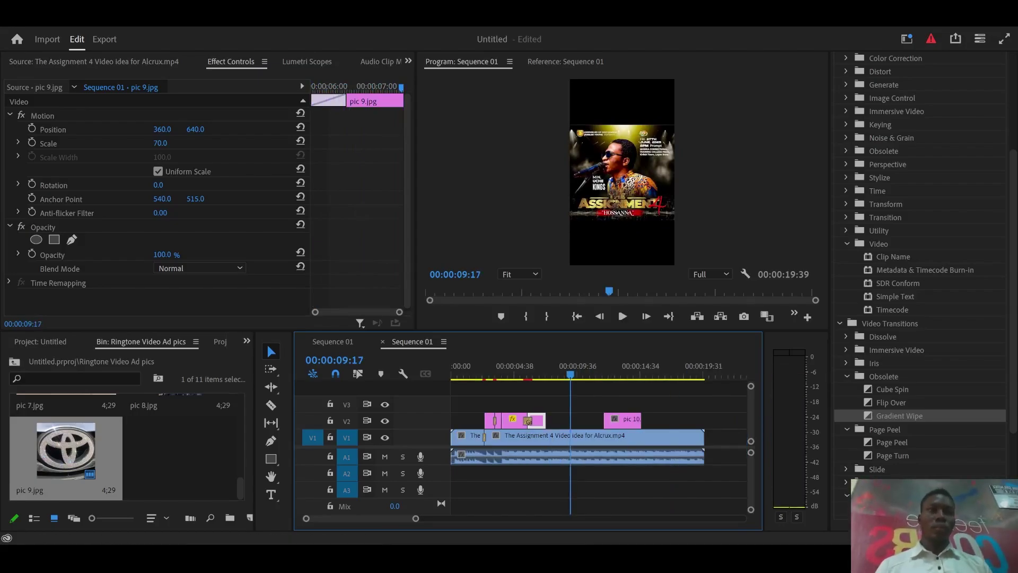
left_click(461, 376)
key("space")
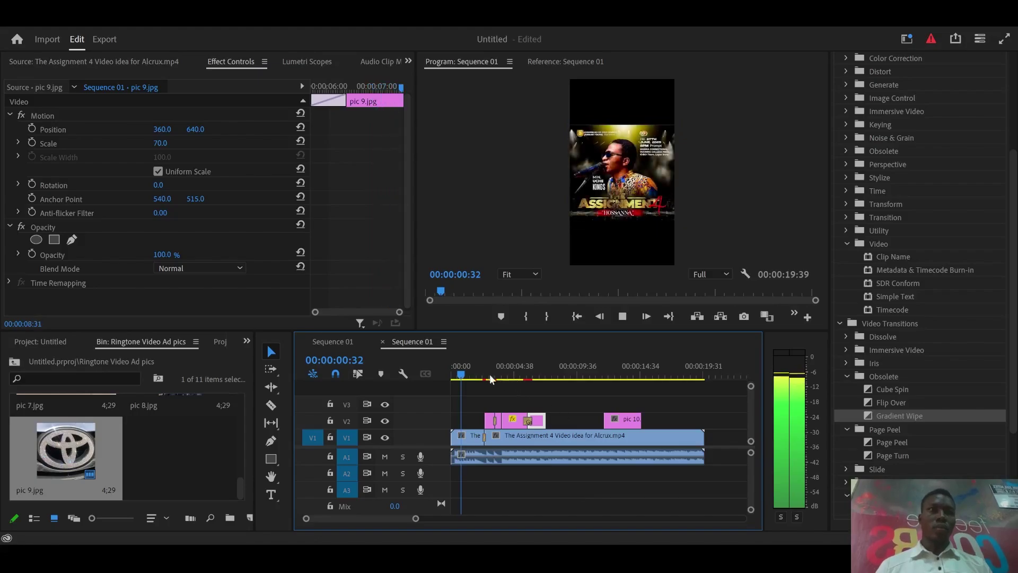
mouse_move(479, 373)
left_mouse_down()
mouse_move(535, 370)
mouse_move(478, 376)
left_mouse_up()
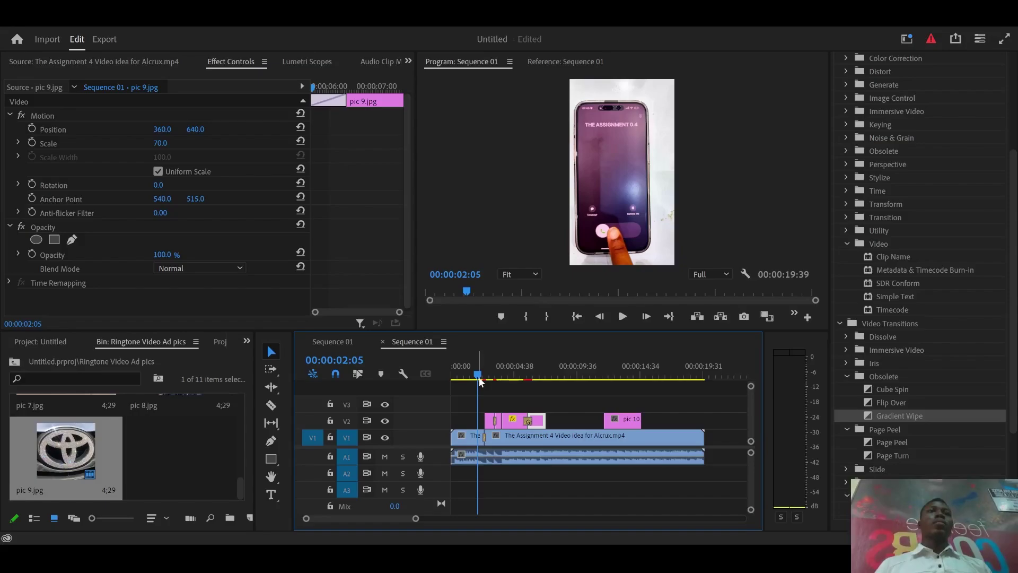
key("space")
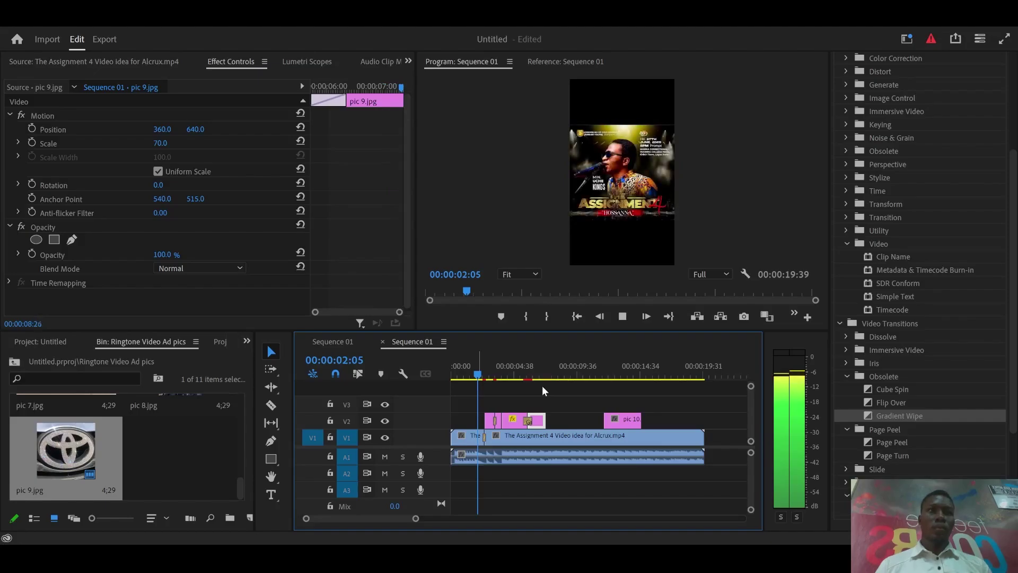
left_click(516, 375)
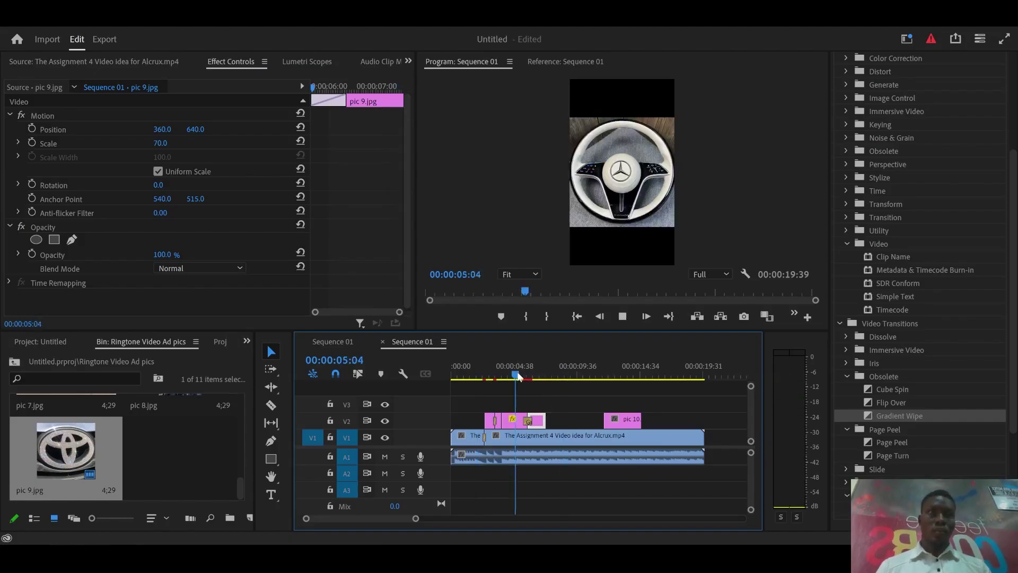
key("space")
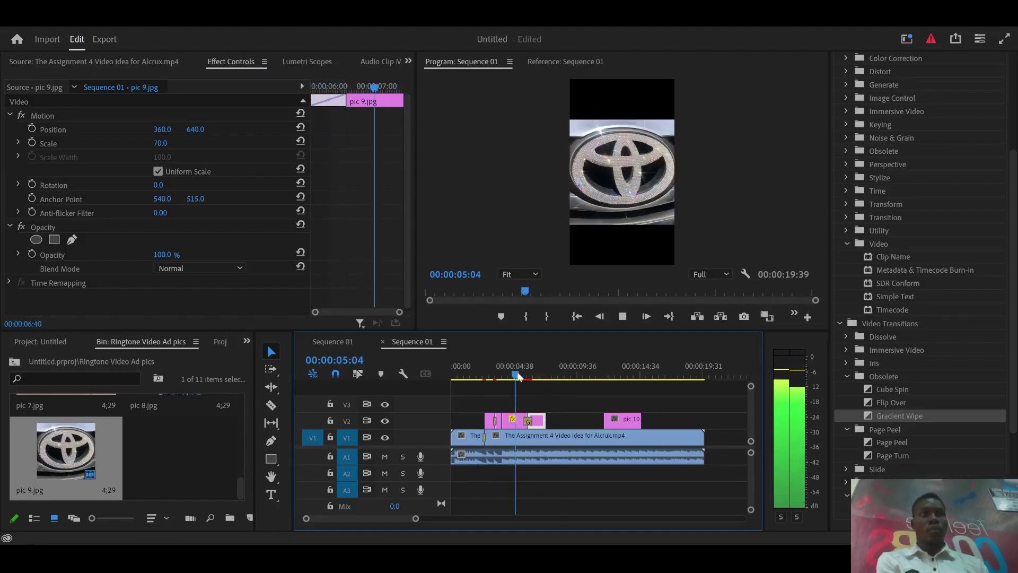
key("space")
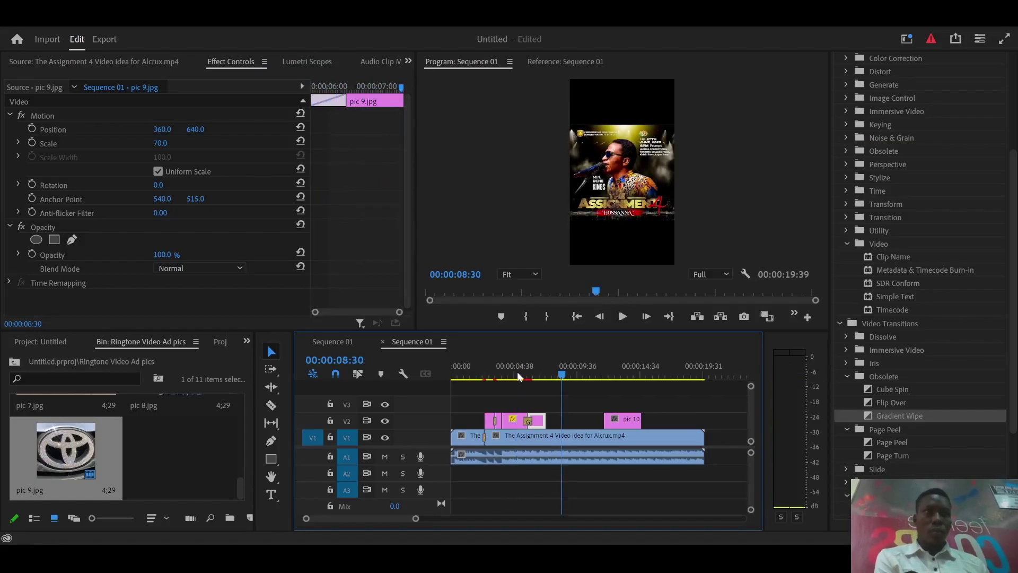
Place pic 10.jpg on track V2 flush against the end of pic 9.jpg, leaving no gap
key("=")
key("=")
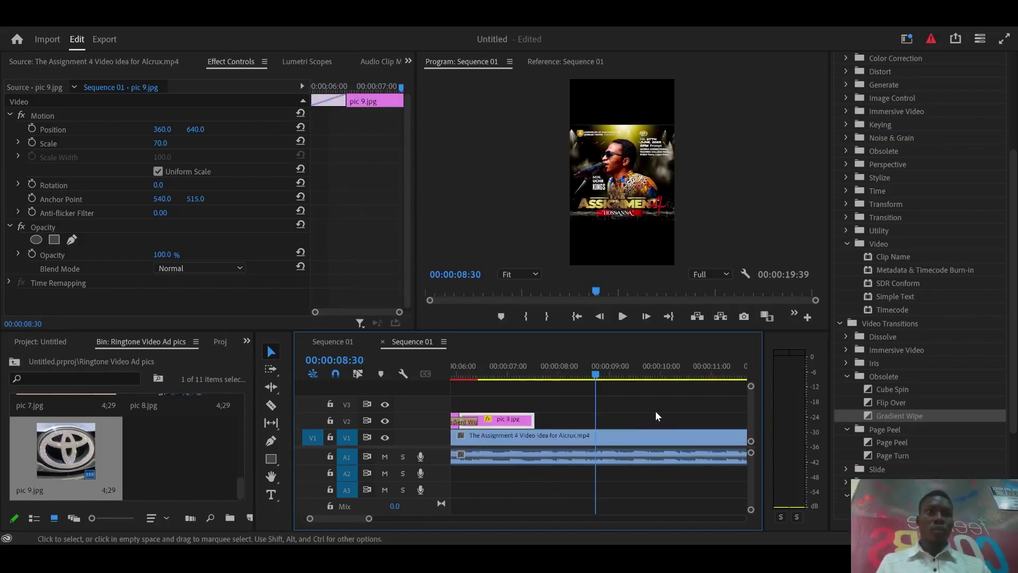
key("equal")
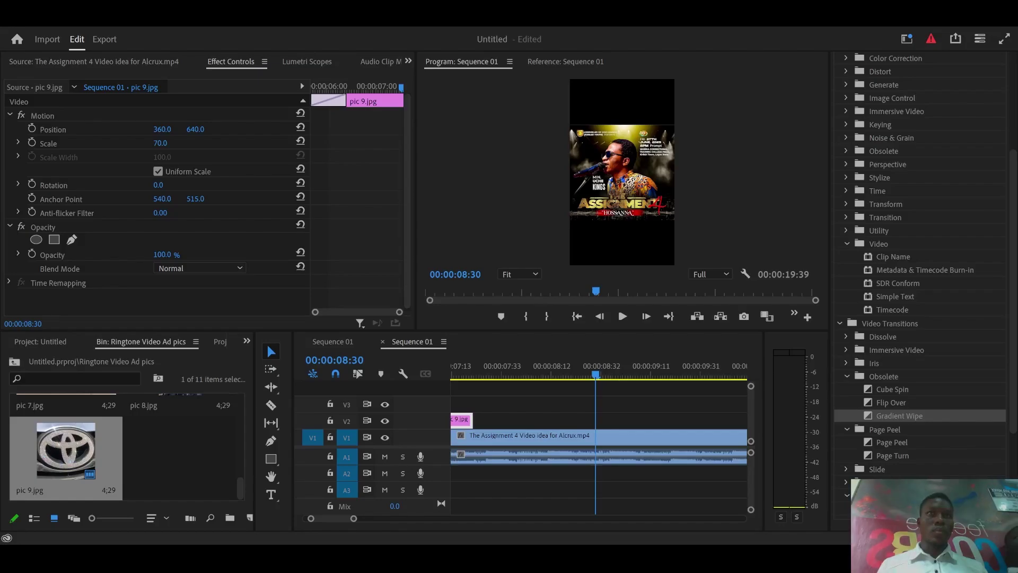
left_click(598, 350)
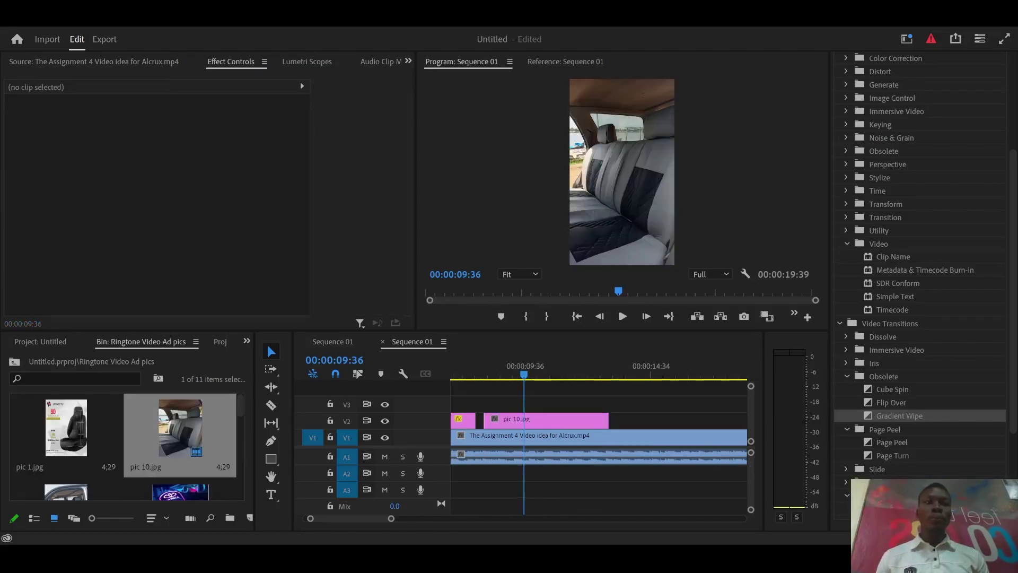
left_click(535, 504)
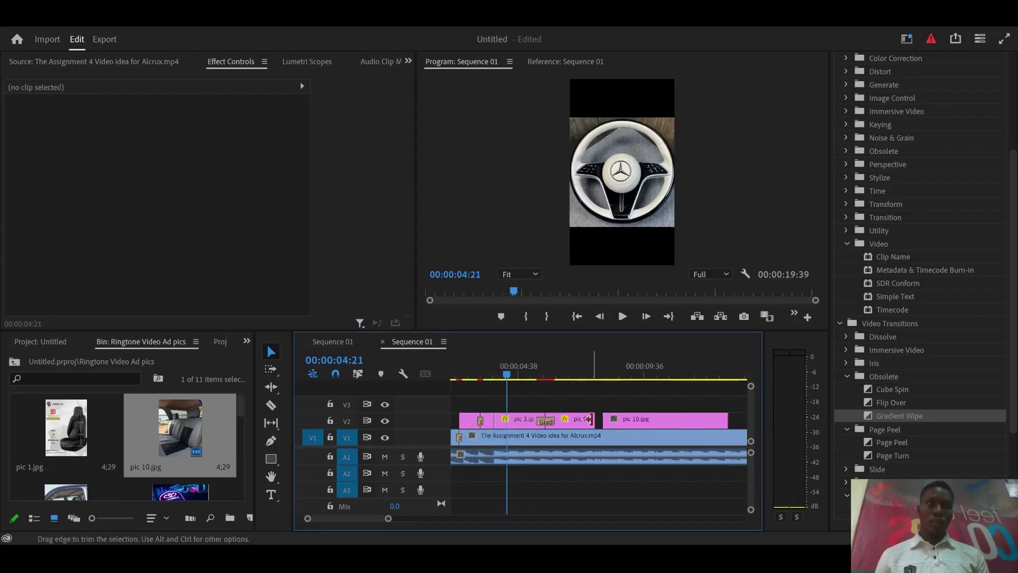
left_click_drag(509, 374, 618, 418)
left_click(591, 378)
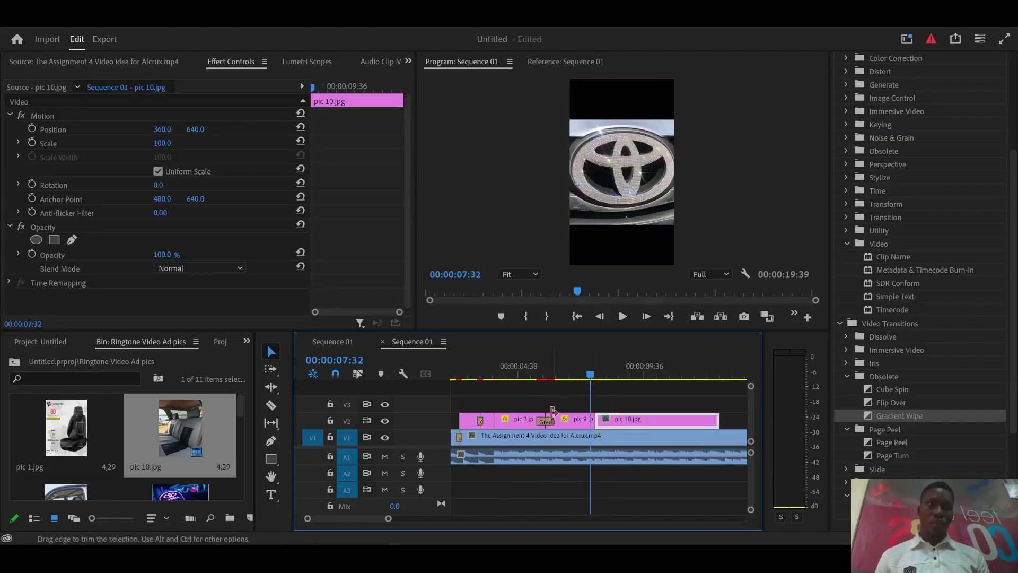
Add a Gradient Wipe video transition on the cut between pic 9.jpg and pic 10.jpg at 00:00:08:00
left_click(546, 422)
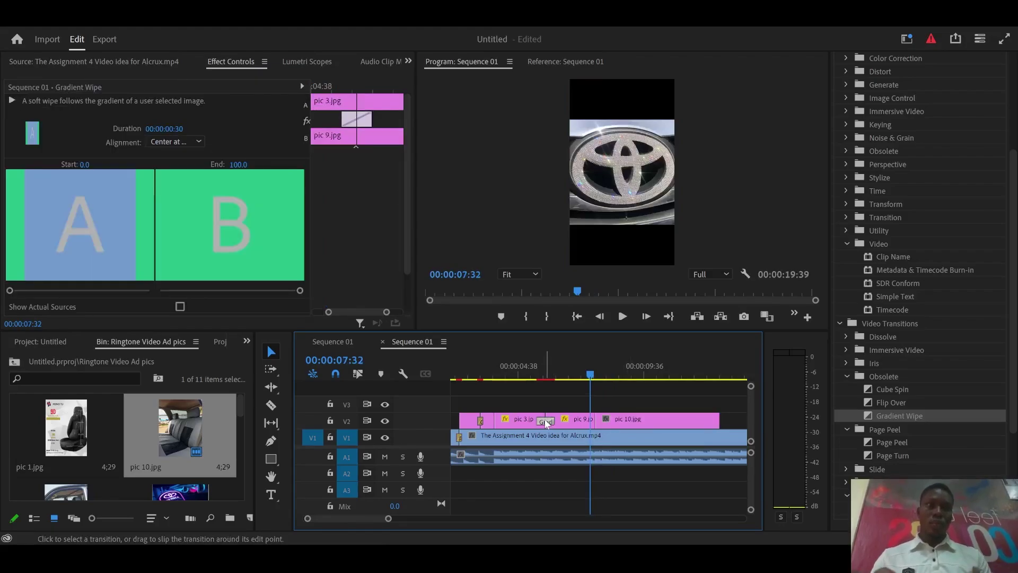
key("equal")
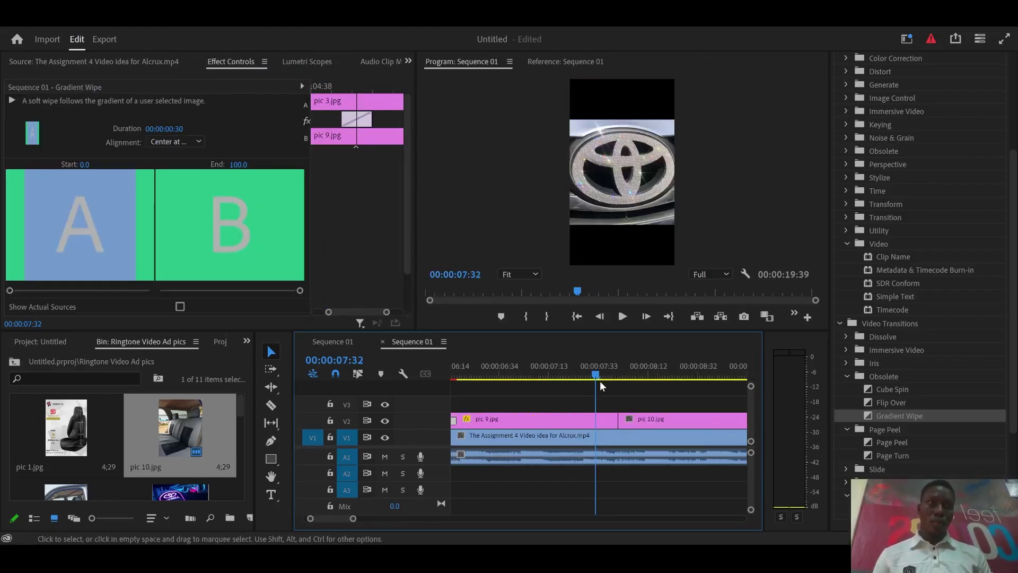
left_click(622, 384)
left_click_drag(622, 384, 617, 386)
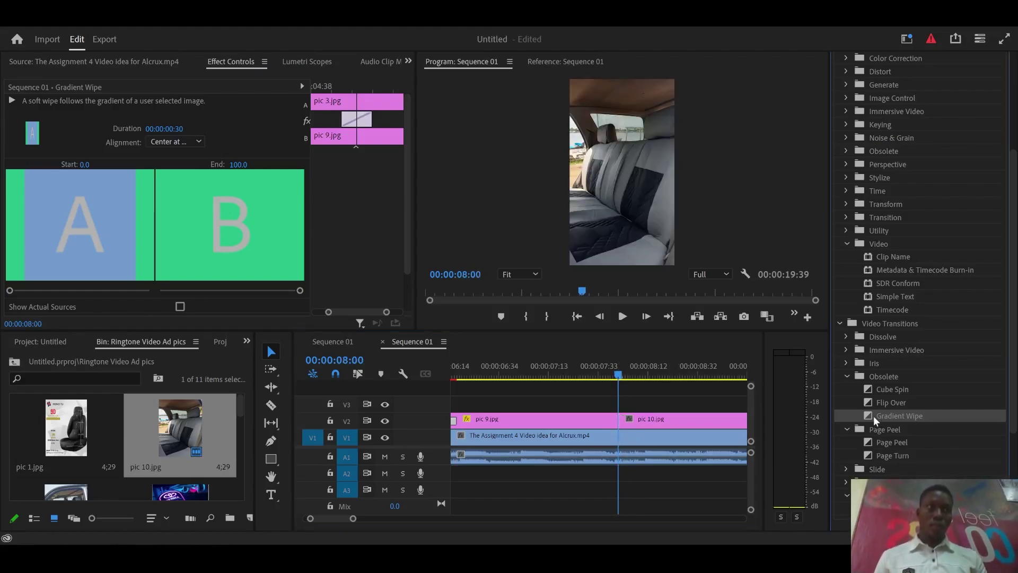
left_click_drag(874, 416, 617, 426)
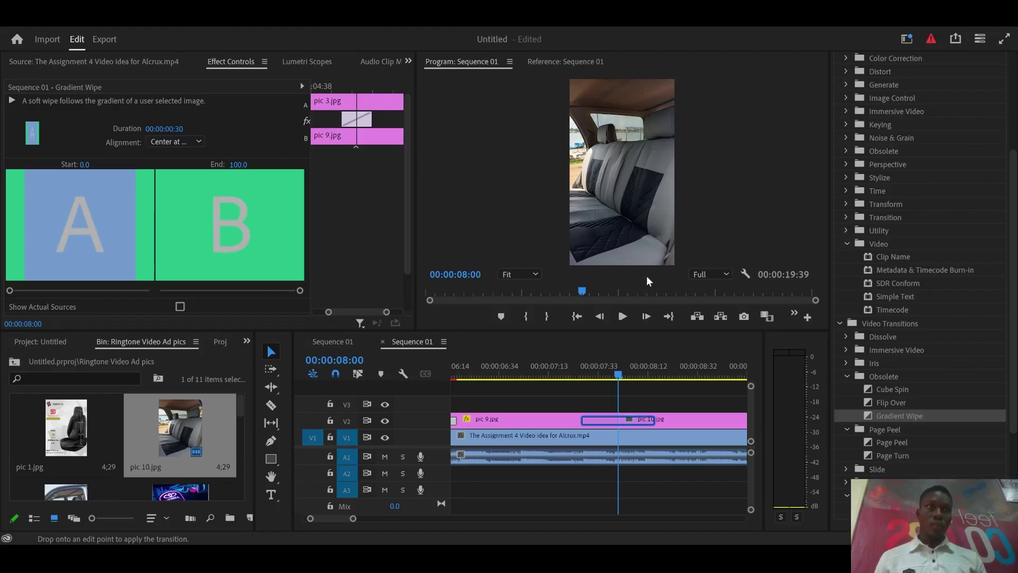
left_click(619, 353)
Set the duration of the Gradient Wipe between pic 3.jpg and pic 9.jpg to 00:00:00:10
left_click(178, 130)
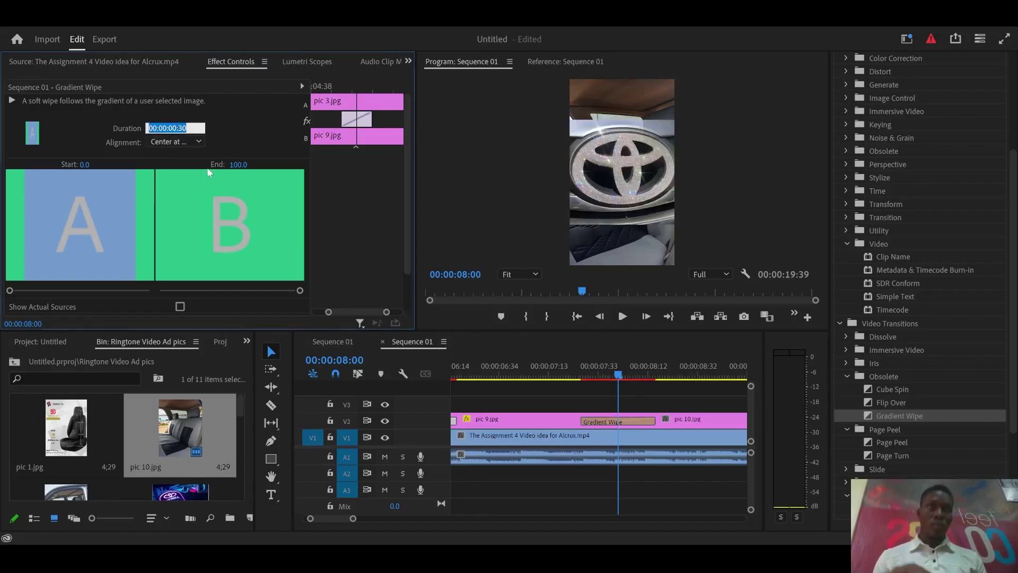
key("Return")
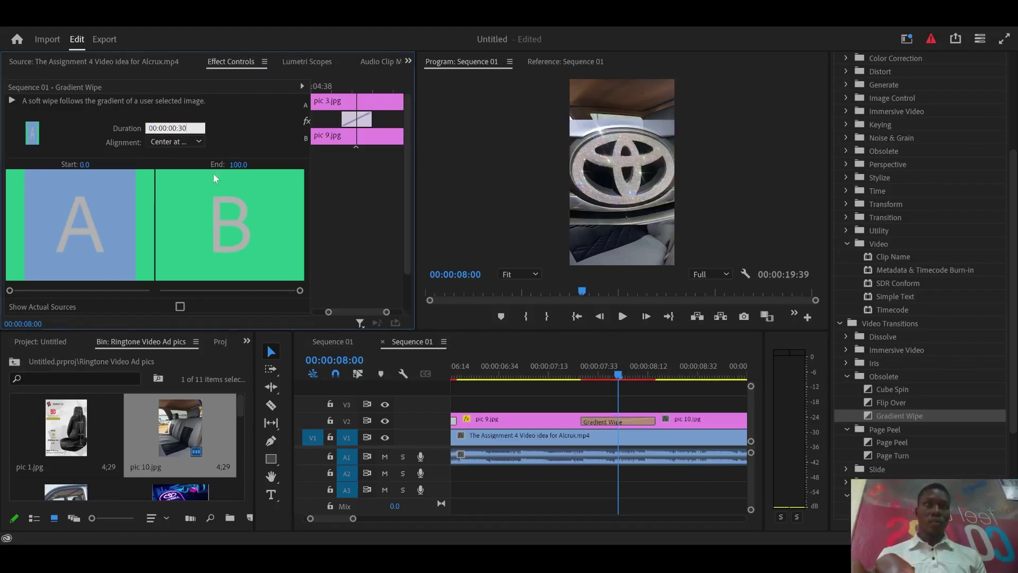
key("BackSpace")
key("BackSpace")
type("10")
key("Return")
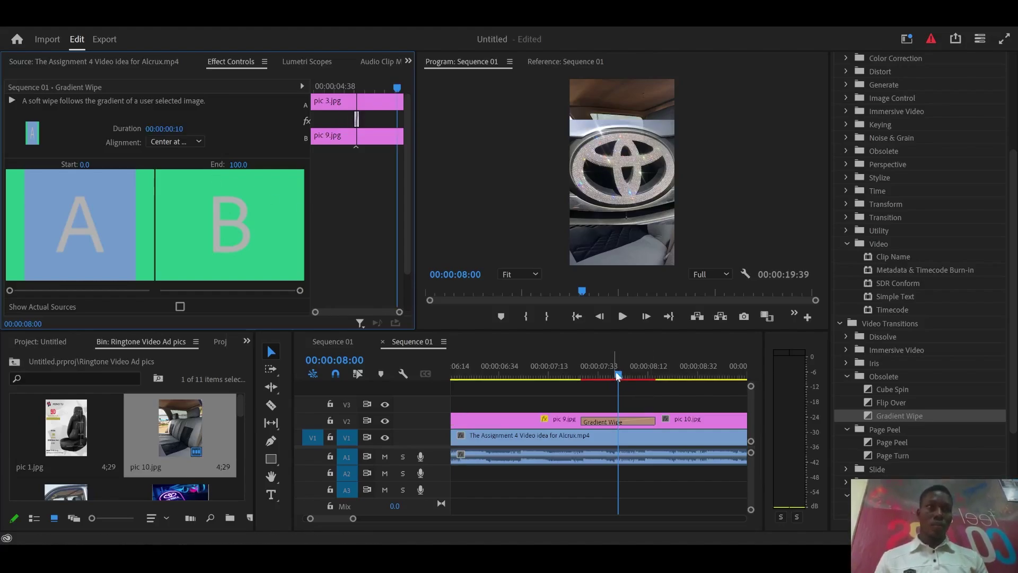
Preview the Gradient Wipe from pic 9.jpg into pic 10.jpg around 00:00:07:37
left_click_drag(617, 375, 606, 377)
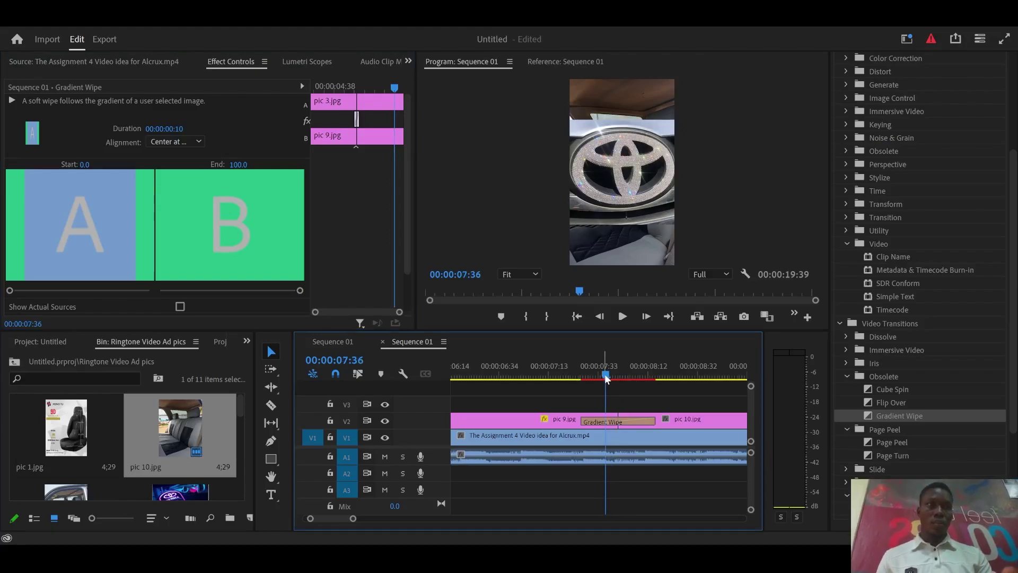
key("minus")
left_click_drag(601, 378, 614, 409)
left_click(598, 377)
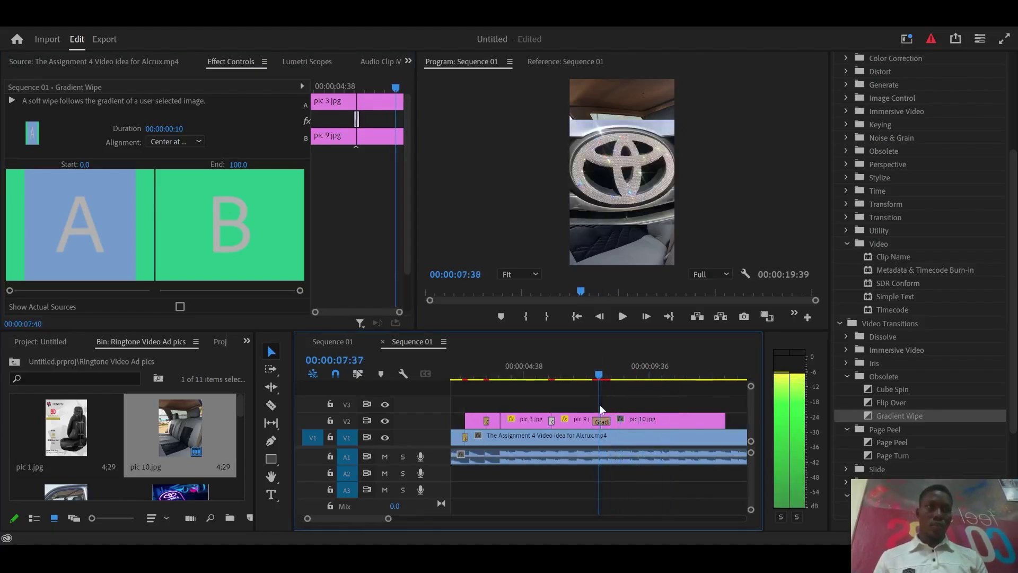
key("equal")
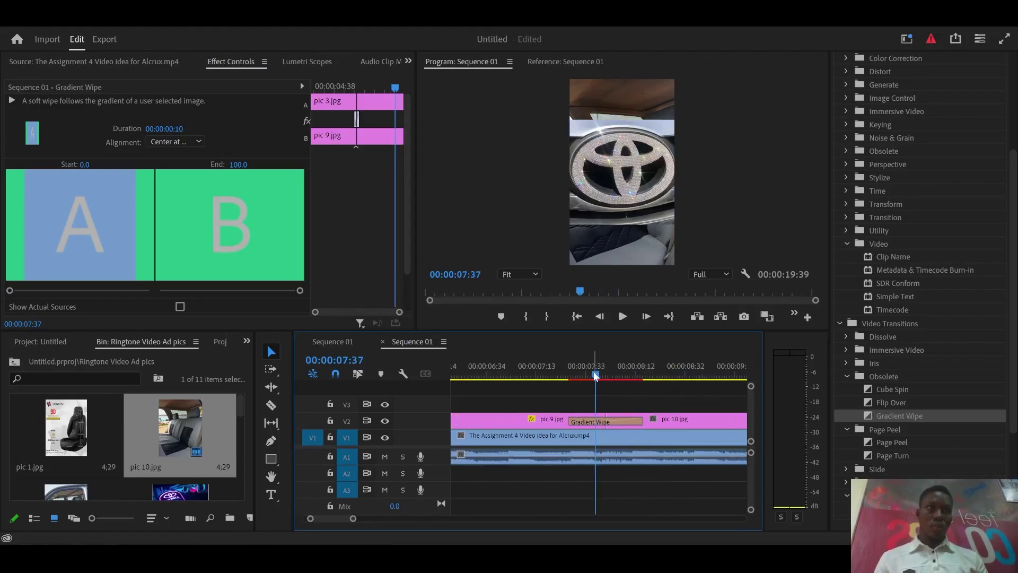
Cut pic 10.jpg at 00:00:10:00 and delete the part after the cut
left_click_drag(596, 375, 661, 393)
left_click(662, 424)
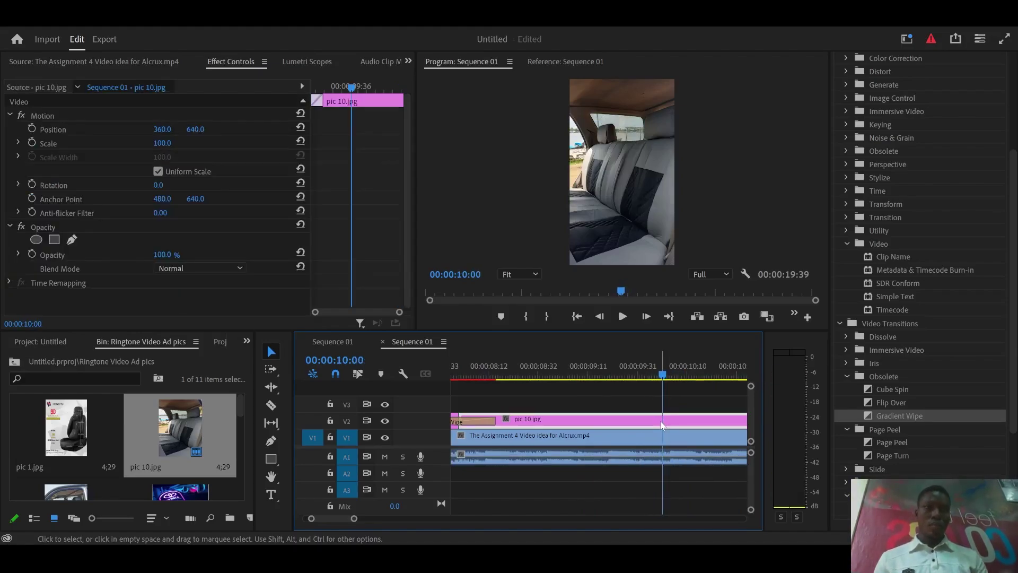
key("c")
left_click(663, 421)
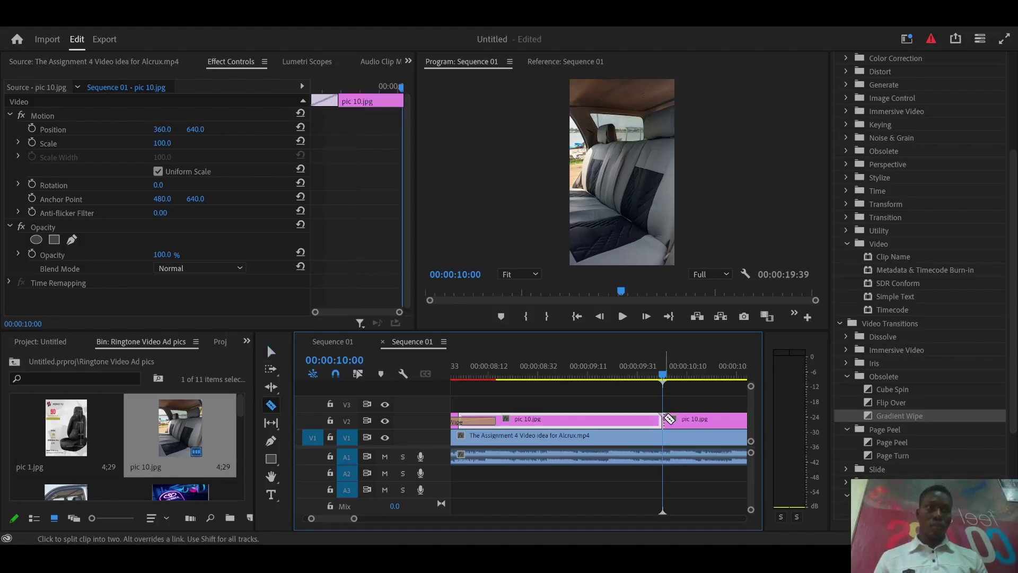
key("v")
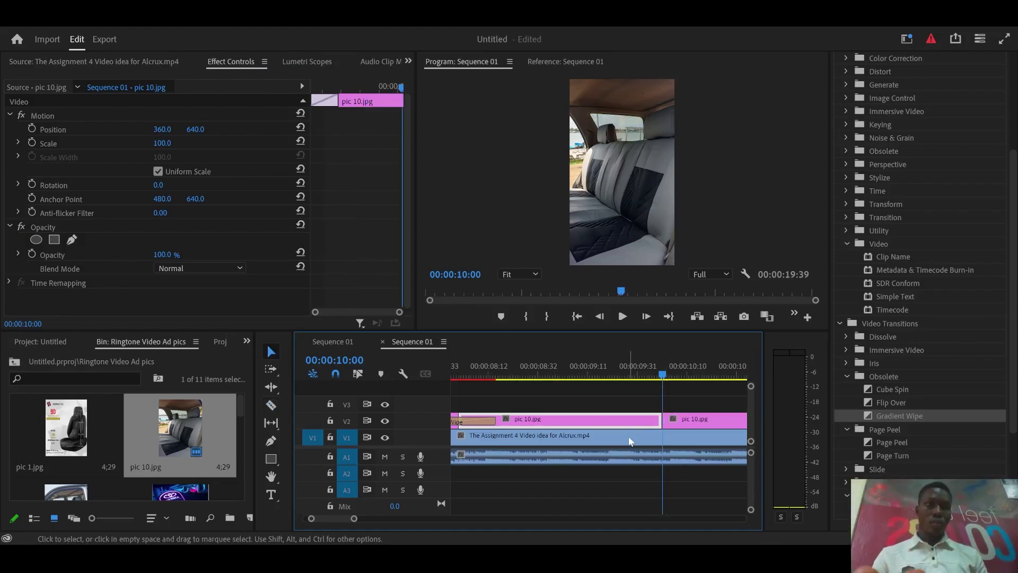
left_click(683, 419)
key("Delete")
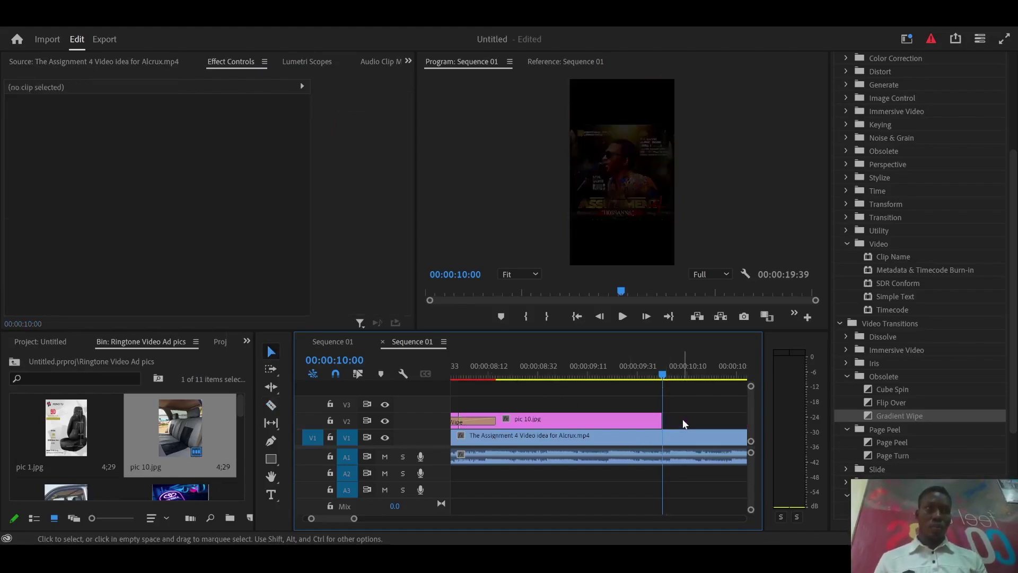
Play the section from pic 9.jpg through the wipe into the shortened pic 10.jpg
key("minus")
key("backslash")
left_click_drag(584, 376, 545, 407)
key("space")
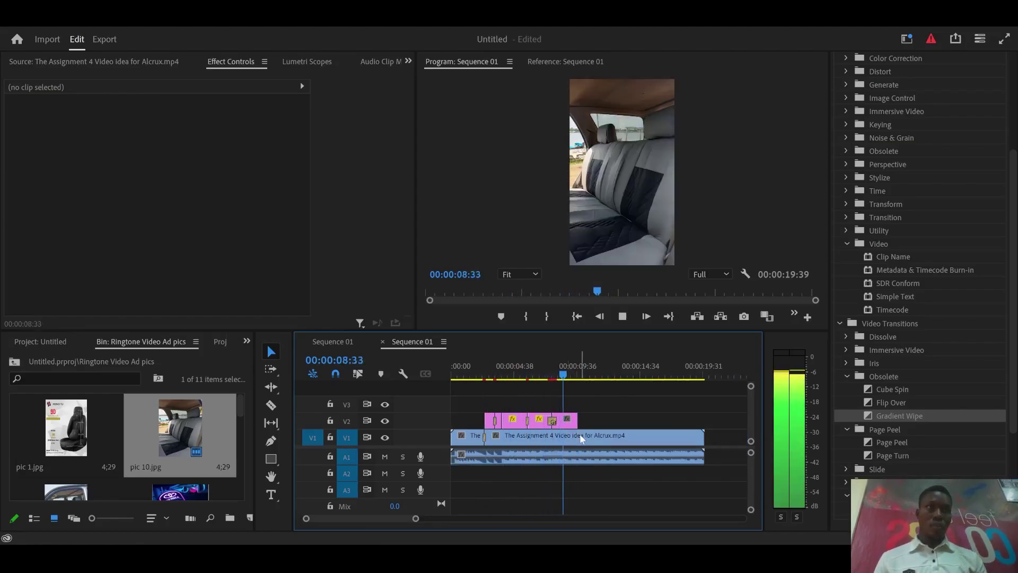
key("space")
Add pic 5.jpg, the red tool kit picture, from the bin to track V2 directly after pic 10.jpg
key("equal")
key("equal")
key("equal")
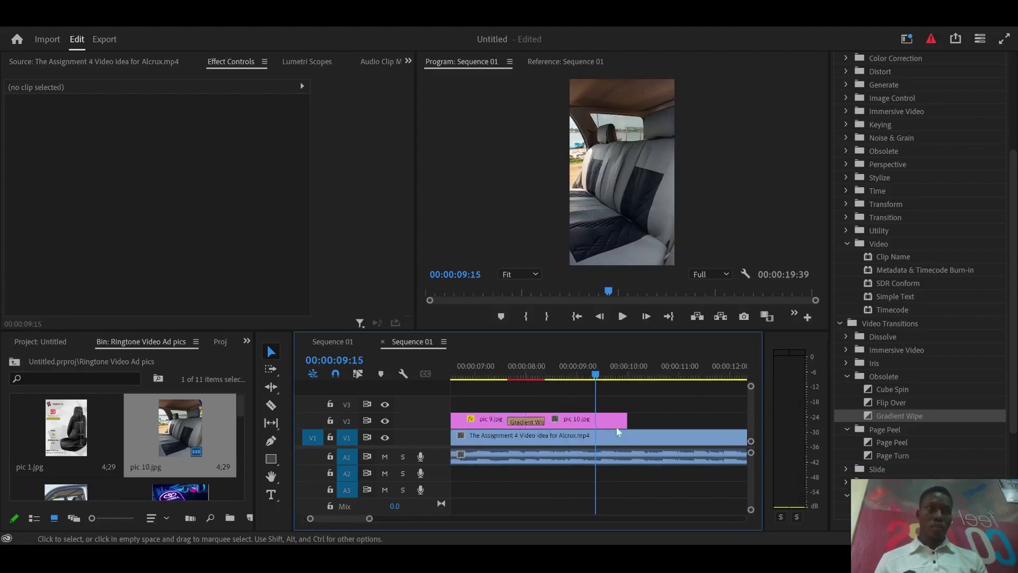
left_click_drag(592, 364, 634, 380)
scroll(134, 456, "down", 1)
scroll(134, 456, "up", 1)
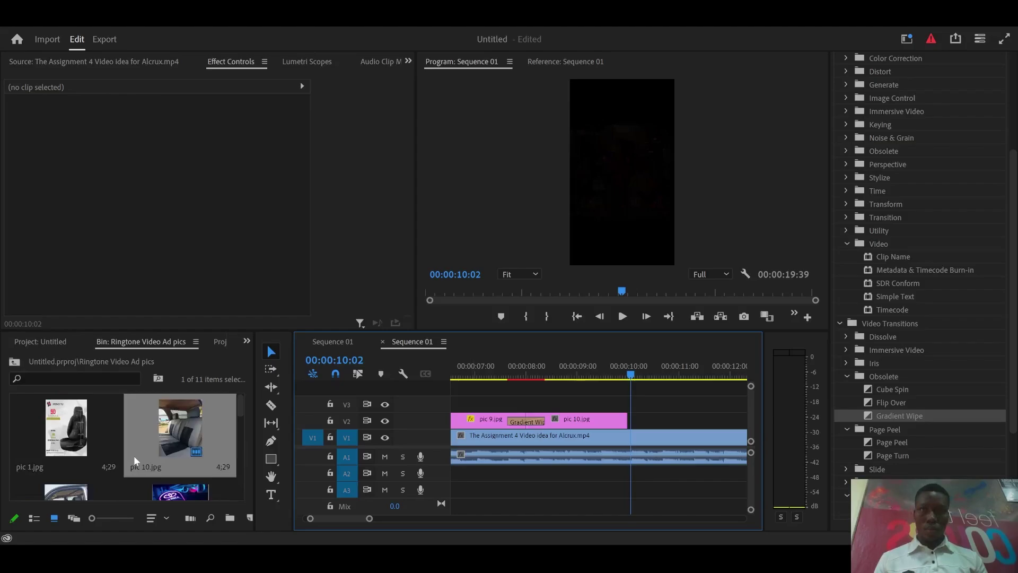
scroll(133, 456, "down", 5)
scroll(134, 456, "up", 4)
scroll(134, 456, "down", 5)
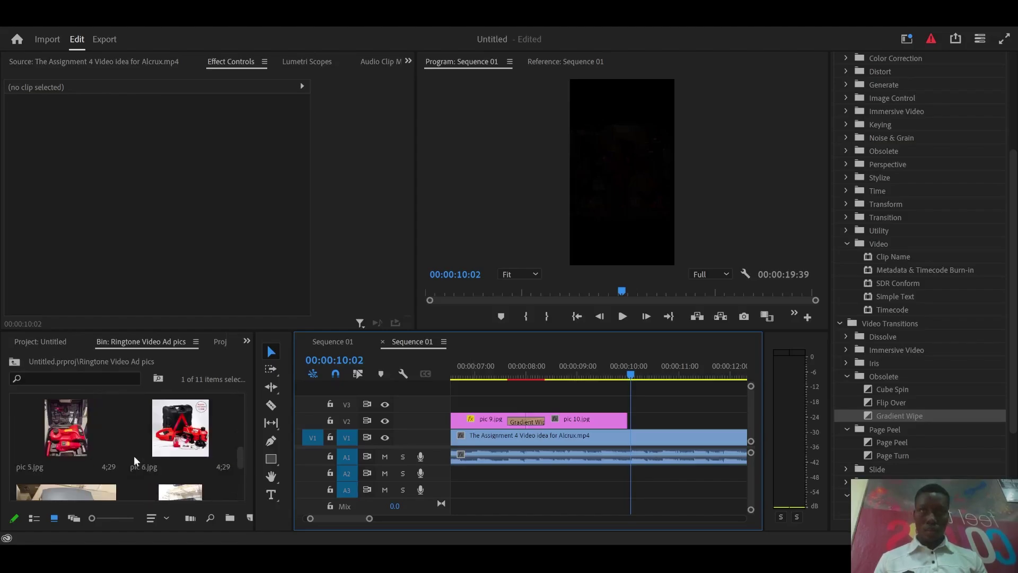
scroll(134, 456, "up", 3)
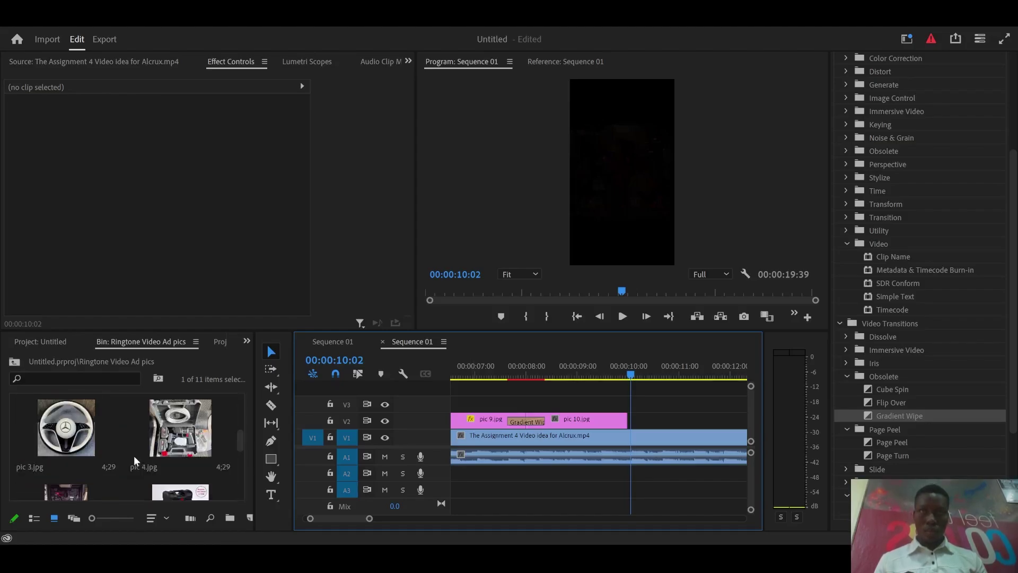
mouse_move(244, 434)
left_mouse_down()
mouse_move(240, 471)
mouse_move(237, 393)
mouse_move(234, 447)
left_mouse_up()
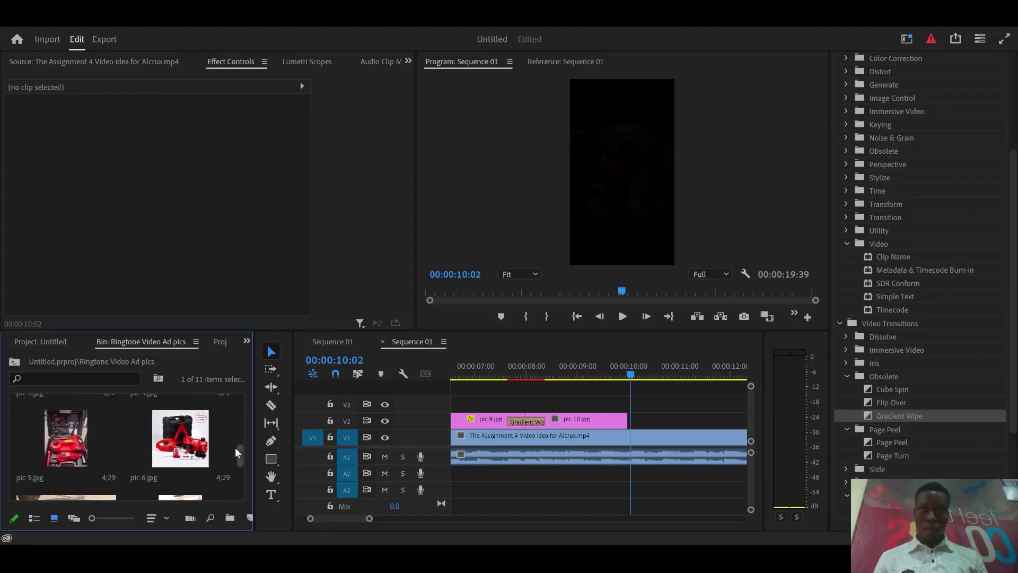
left_click_drag(78, 445, 631, 422)
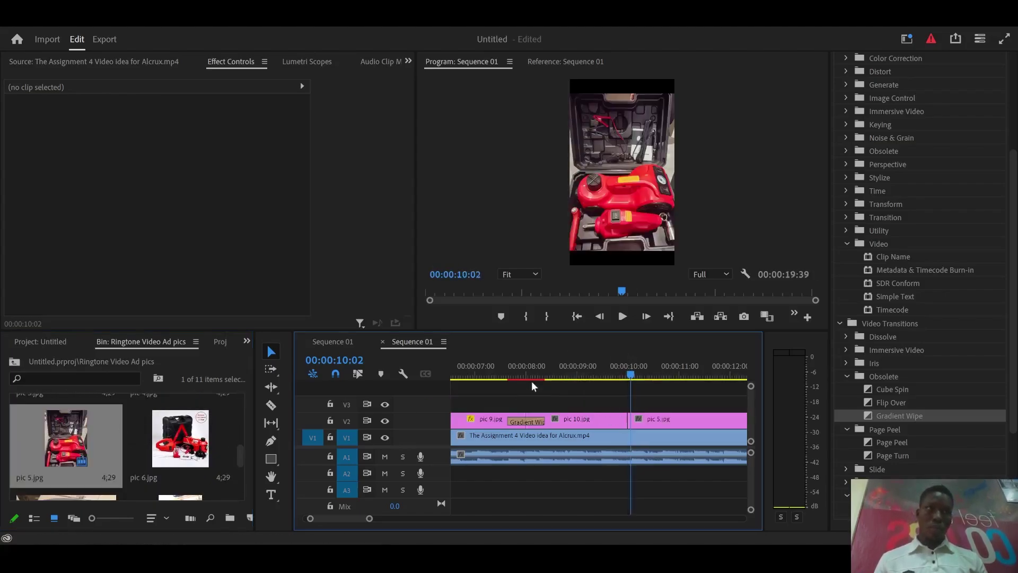
Scale pic 5.jpg up until it fills the full height of the vertical frame
left_click(519, 420)
left_click_drag(631, 380, 660, 415)
left_click(664, 419)
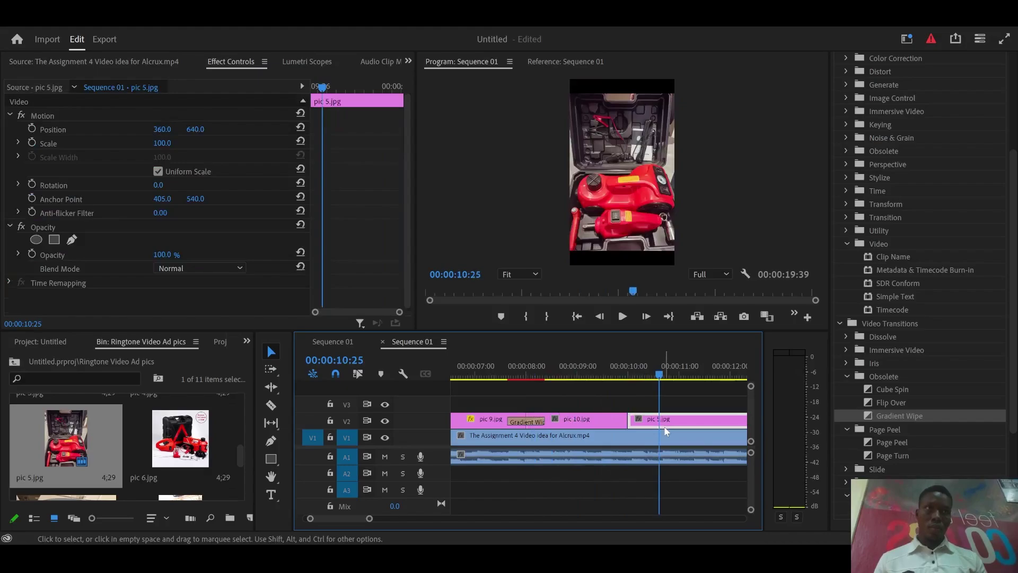
left_click_drag(162, 143, 173, 143)
left_click(166, 143)
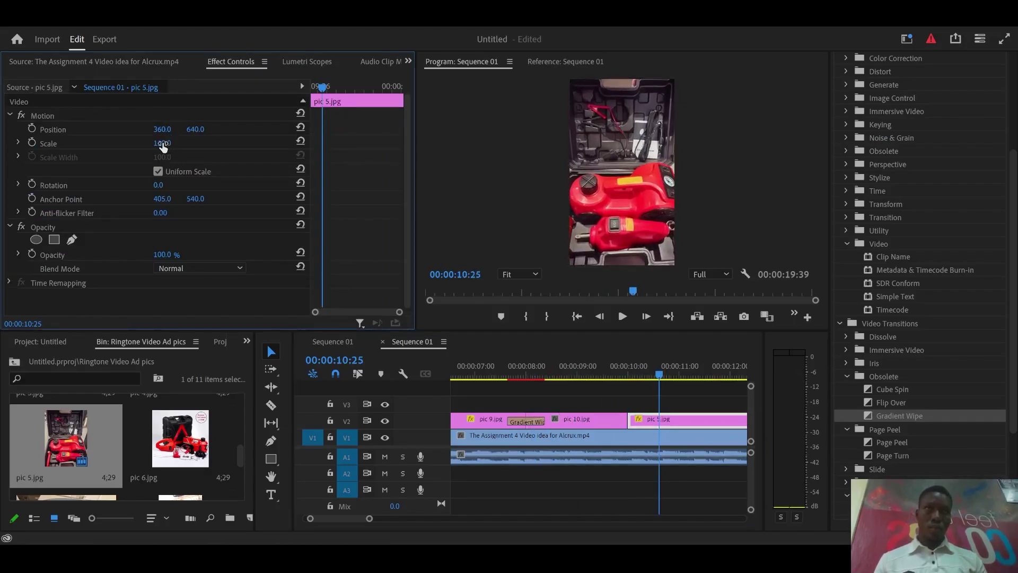
Set the scale of pic 5.jpg to 120 and scrub across the cut from pic 10.jpg to check it
type("120")
key("Return")
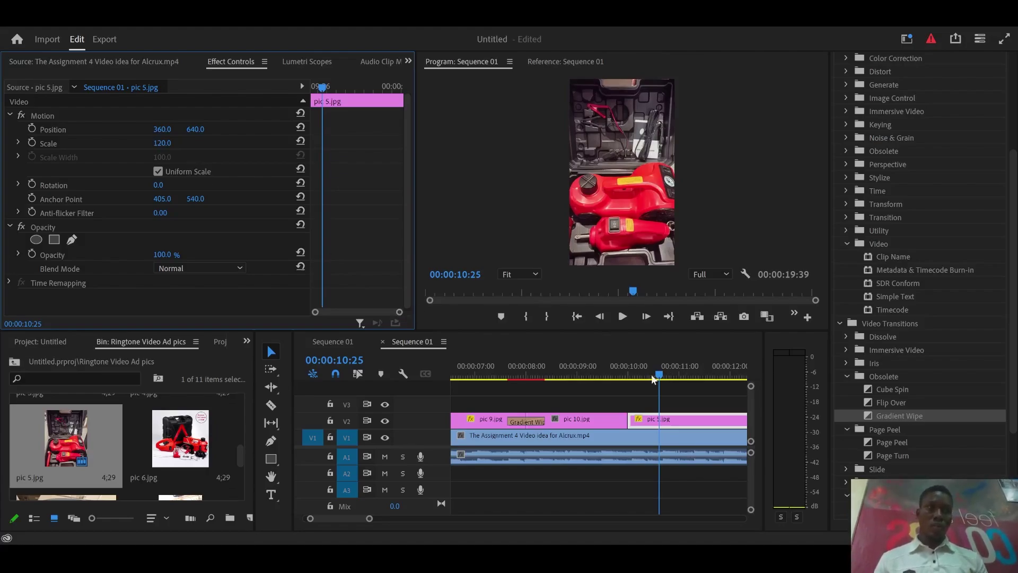
left_click(610, 375)
left_click_drag(610, 378, 630, 381)
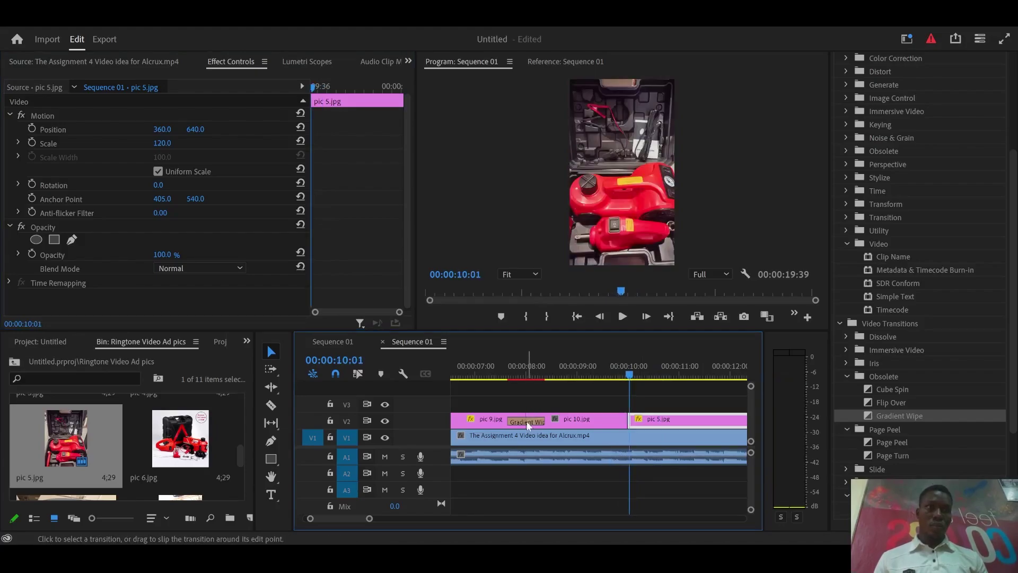
Set the duration of the Gradient Wipe between pic 9.jpg and pic 10.jpg to 00:00:00:10 and preview the section
left_click(527, 421)
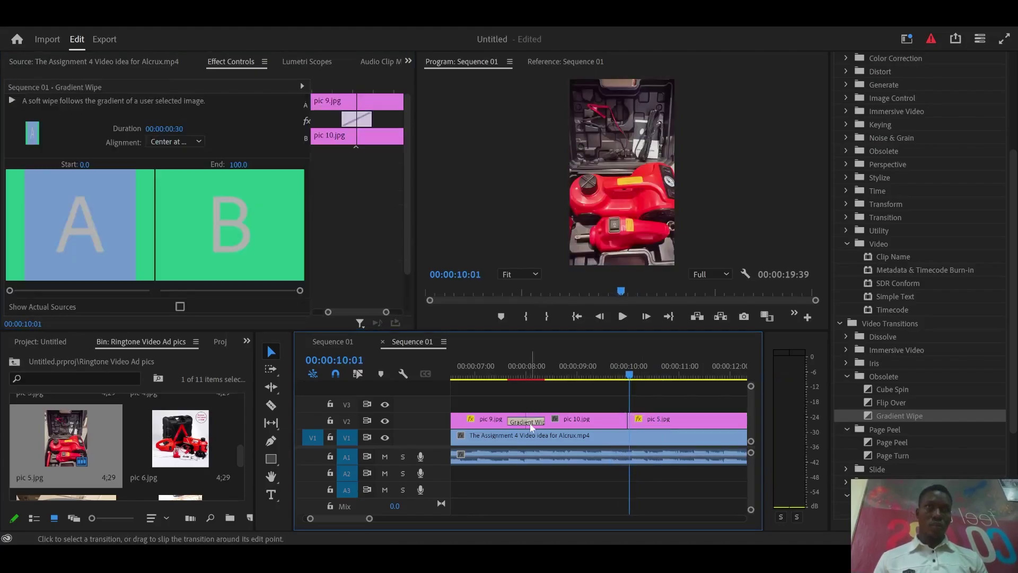
left_click(180, 129)
left_click(194, 125)
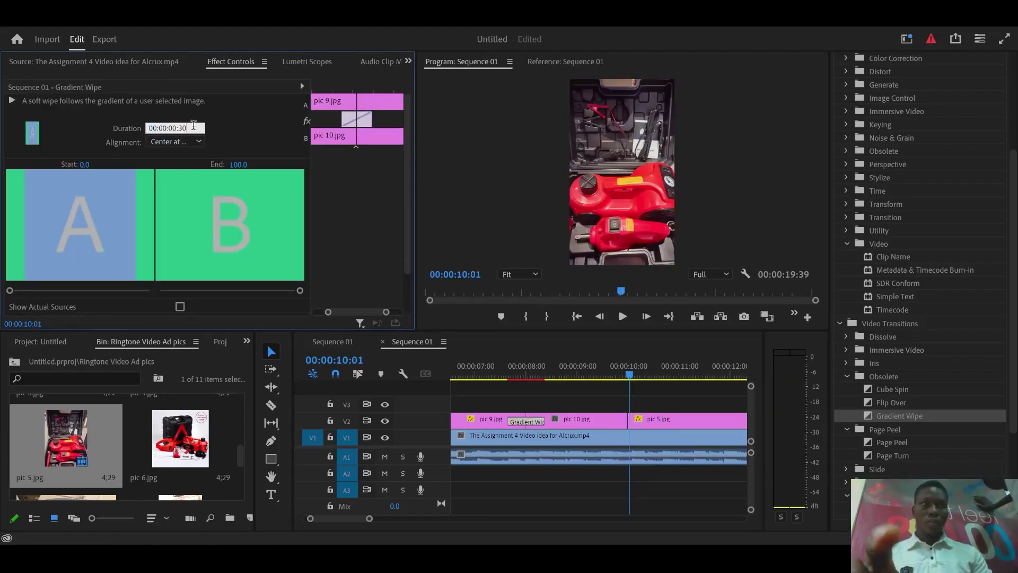
key("BackSpace")
key("BackSpace")
type("10")
key("Return")
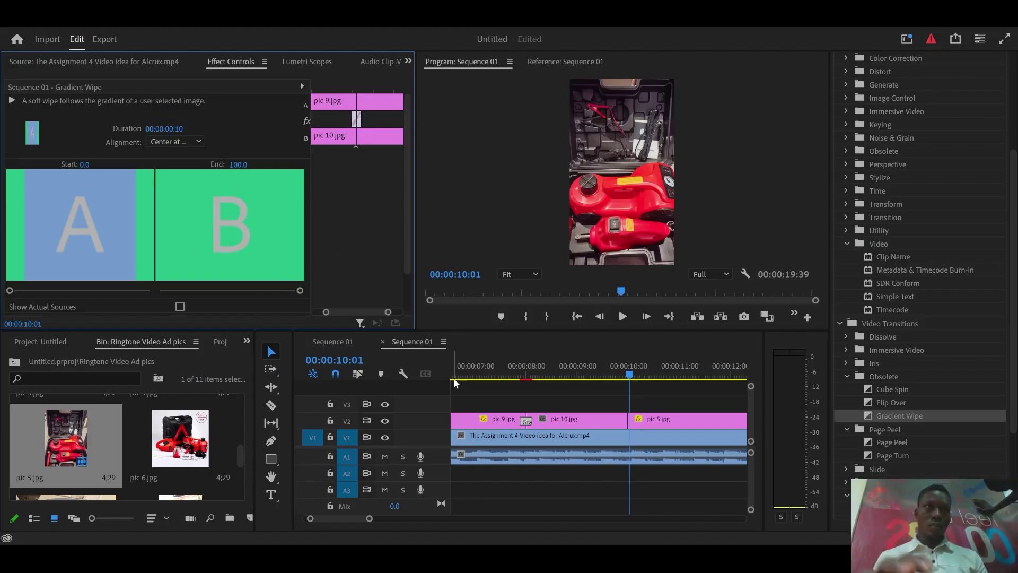
left_click(513, 380)
left_click_drag(514, 380, 628, 380)
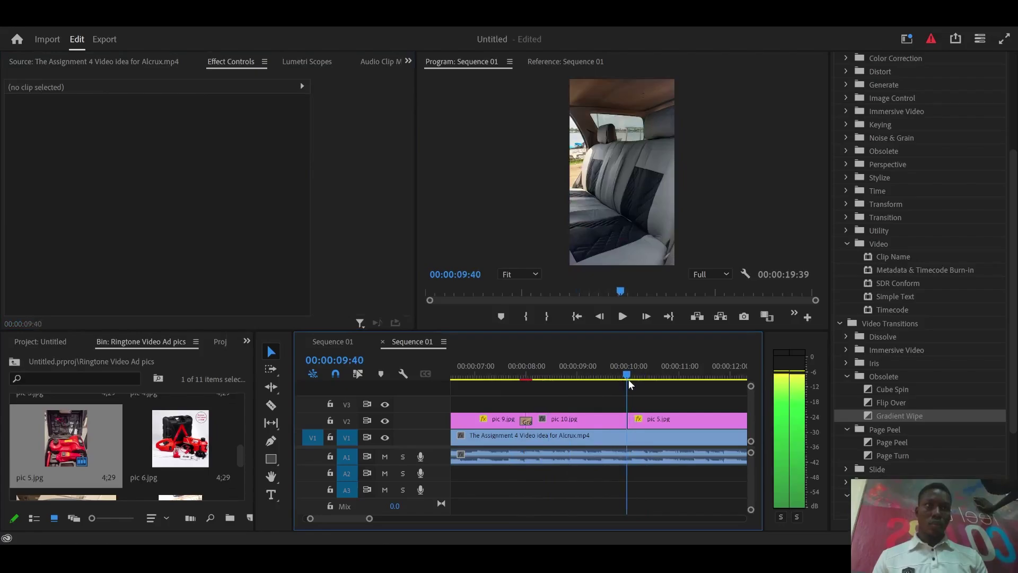
Add a Cross Zoom transition at the cut between pic 10.jpg and pic 5.jpg and play through it
left_click(906, 419)
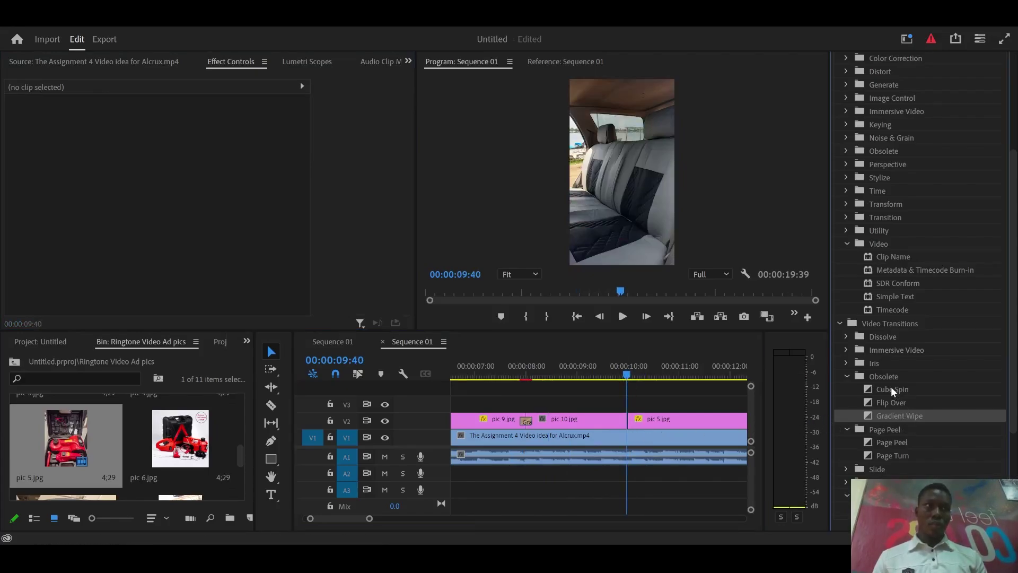
mouse_move(891, 388)
left_mouse_down()
mouse_move(641, 424)
mouse_move(874, 390)
left_mouse_up()
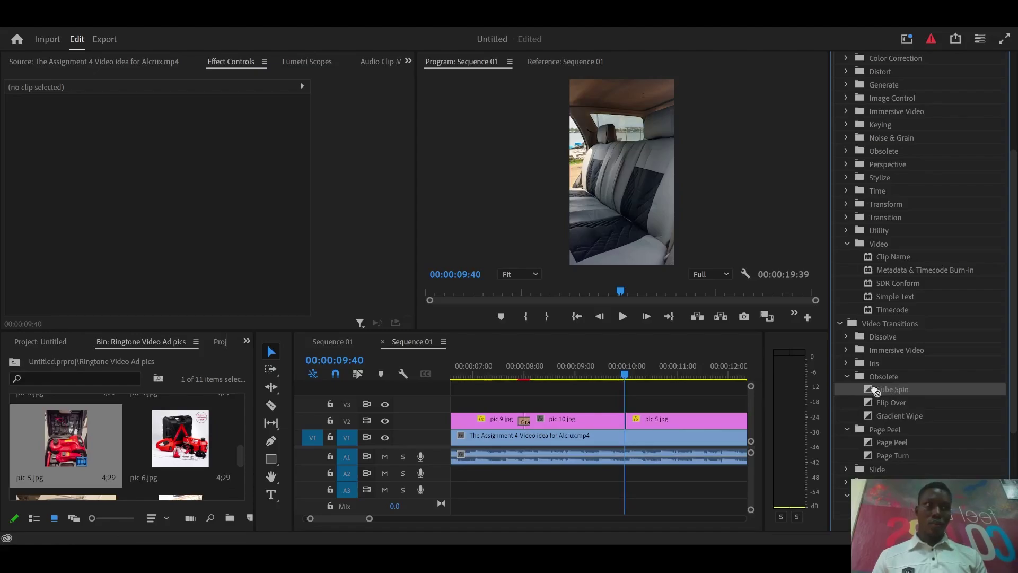
left_click_drag(849, 508, 621, 424)
left_click(604, 375)
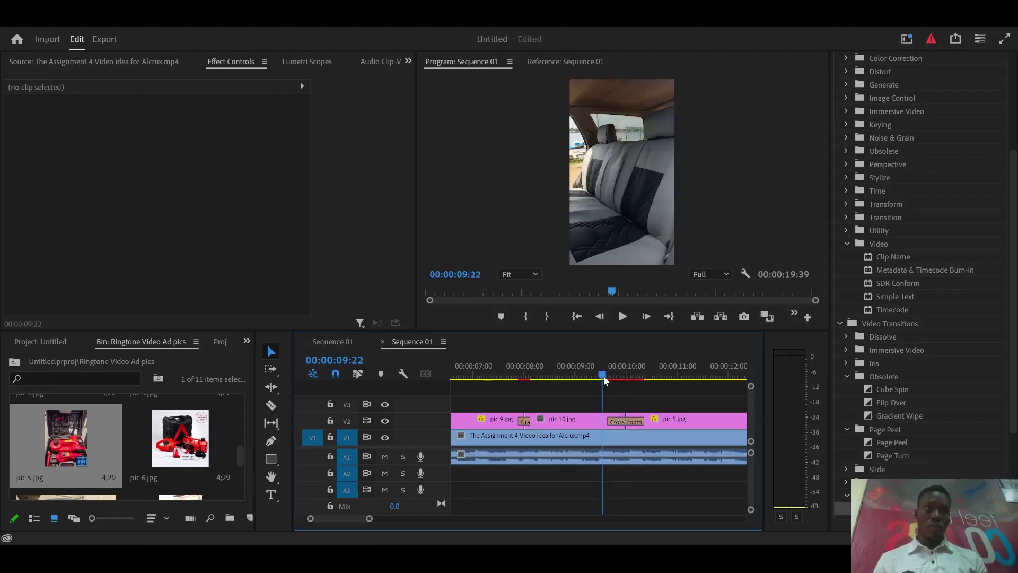
key("space")
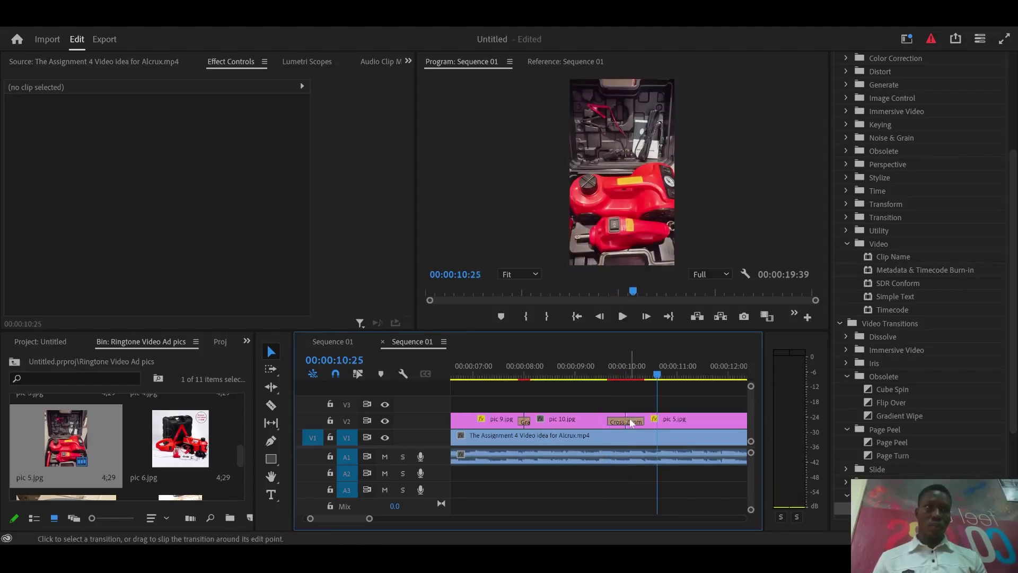
Set the duration of the Cross Zoom between pic 10.jpg and pic 5.jpg to 00:00:00:10
left_click(629, 424)
left_click(182, 131)
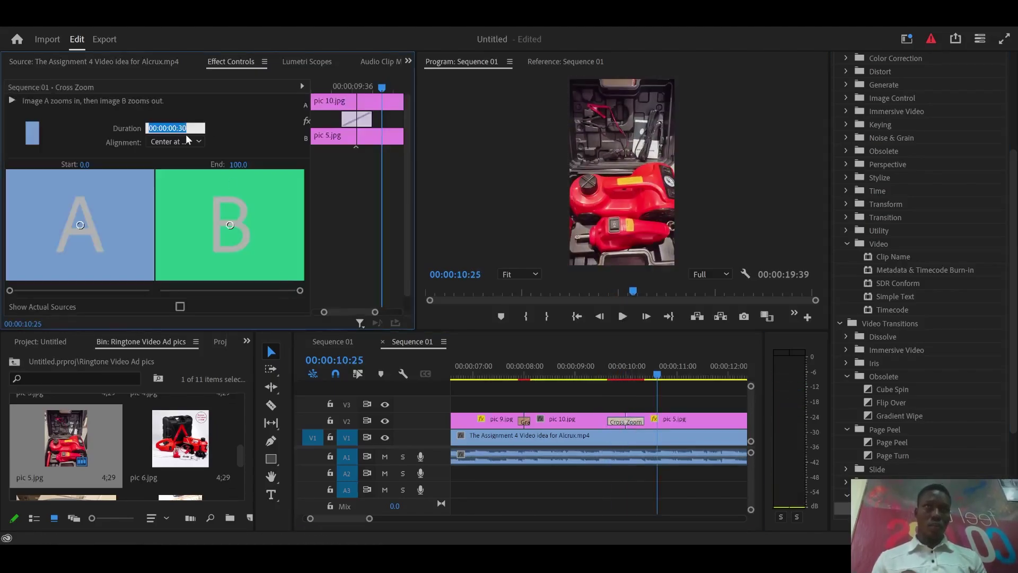
type("10")
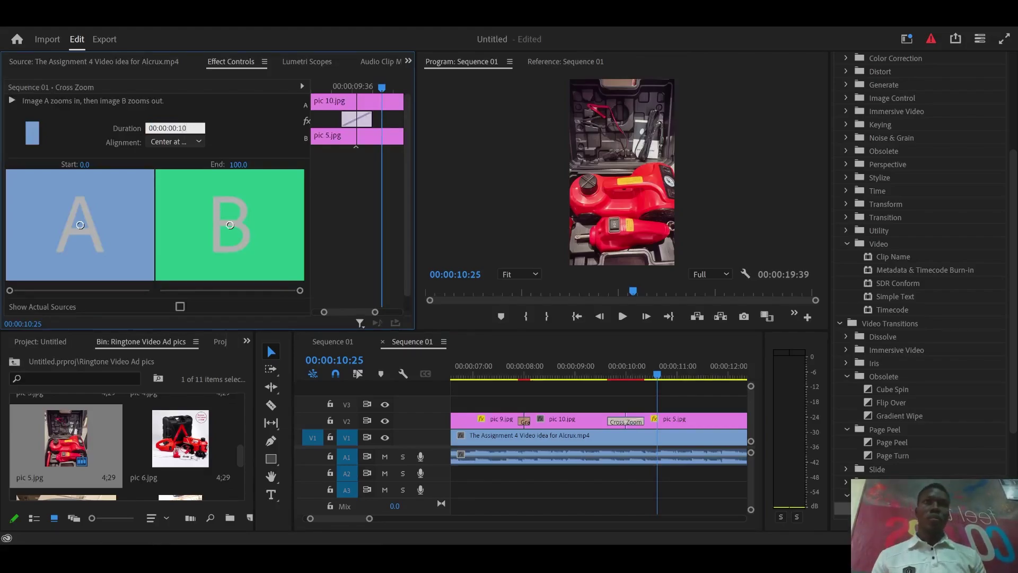
key("Return")
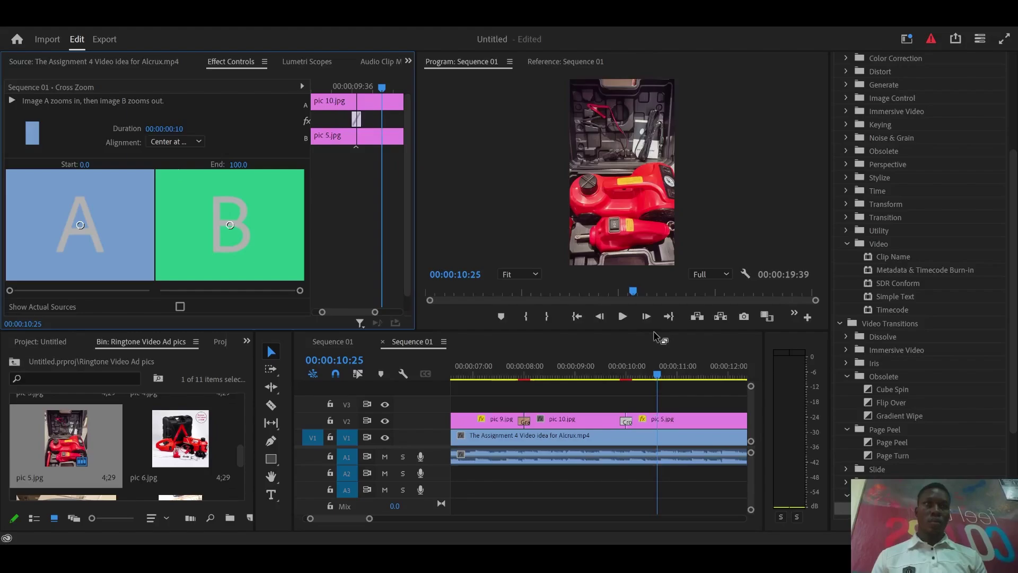
Play through the shortened Cross Zoom, then go back to 00:00:08:01 and select the Gradient Wipe between pic 9.jpg and pic 10.jpg
left_click(618, 373)
key("space")
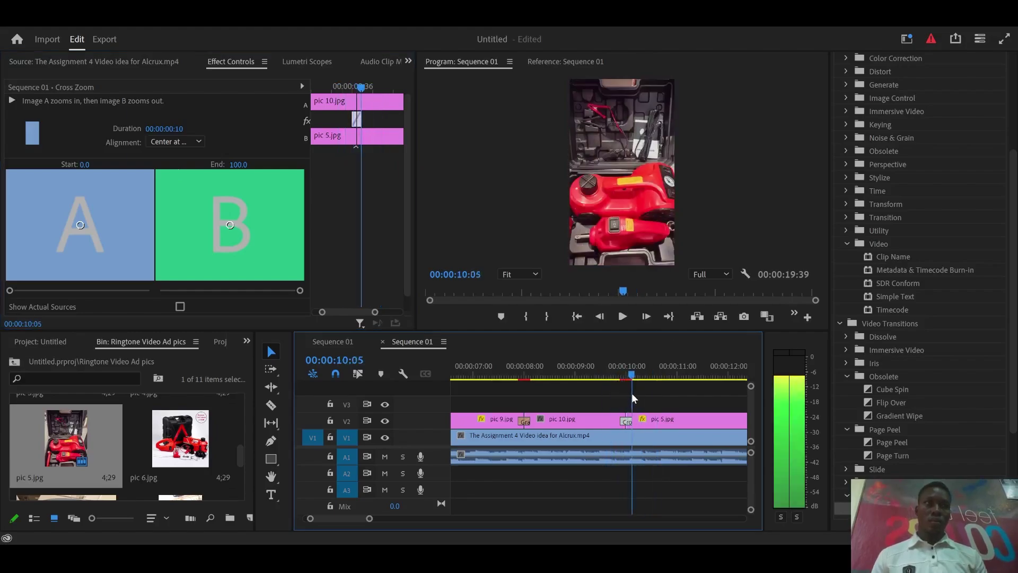
left_click_drag(517, 373, 525, 373)
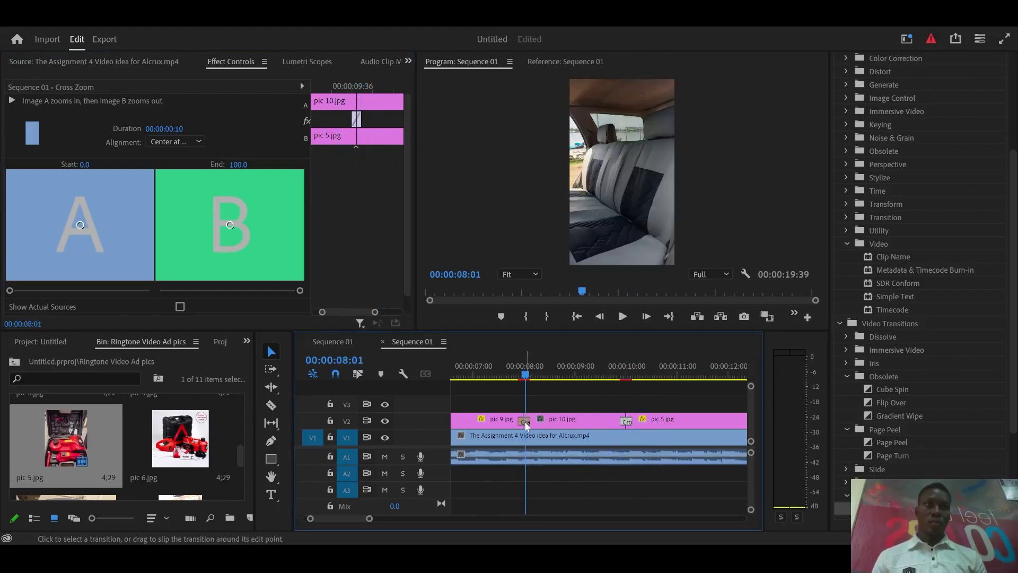
left_click(524, 421)
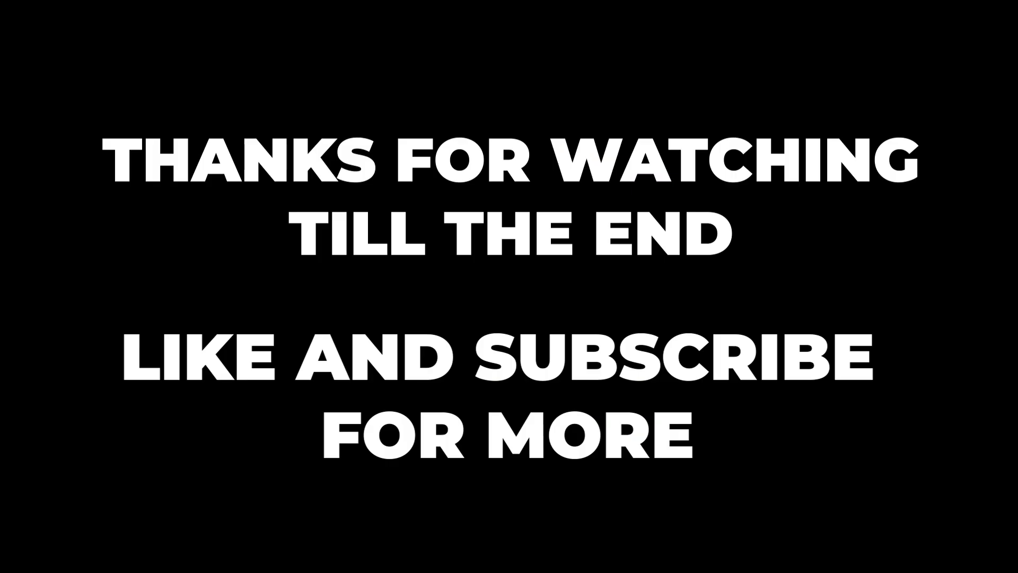